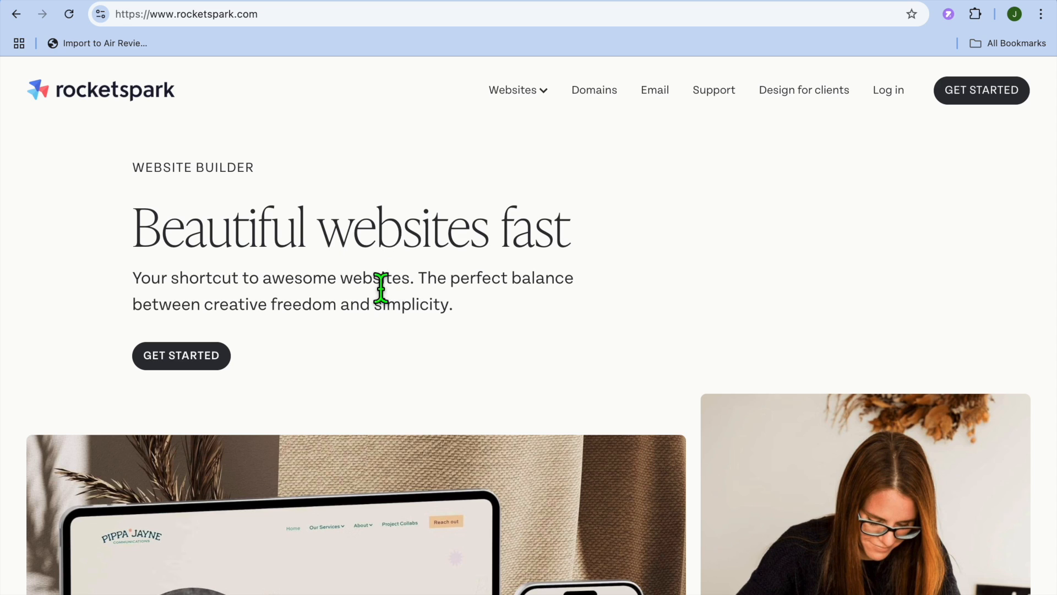
Open the Rocketspark website builder and start the 30-day free trial using a template
left_click(209, 359)
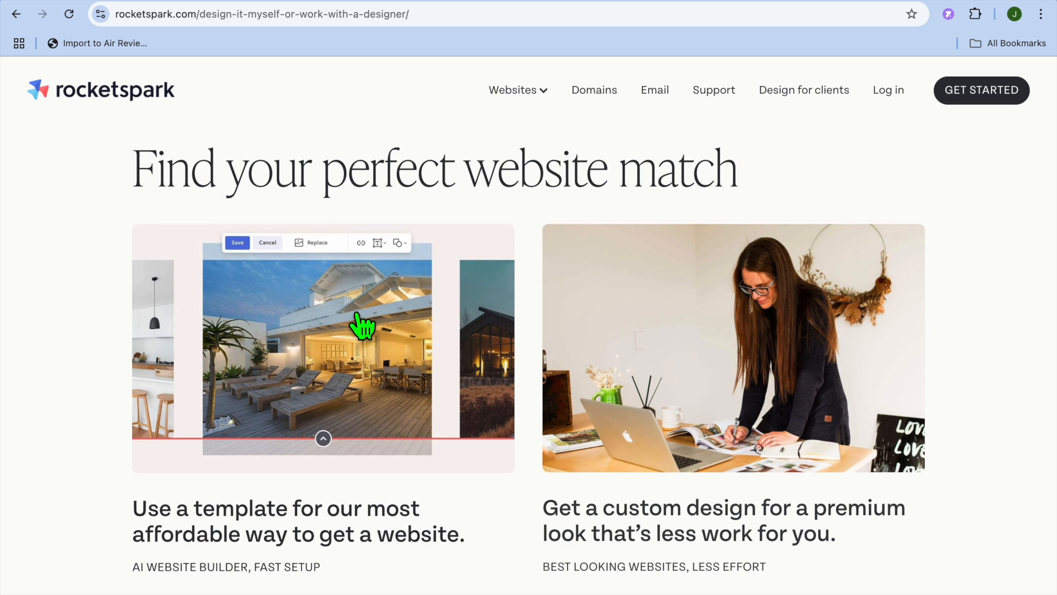
scroll(362, 325, "down", 5)
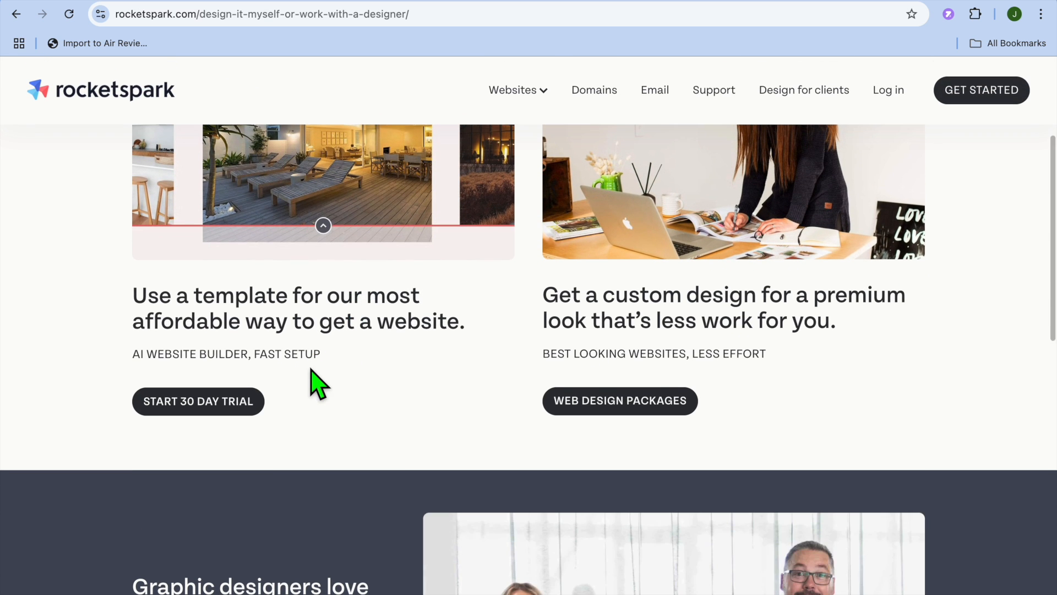
left_click(239, 412)
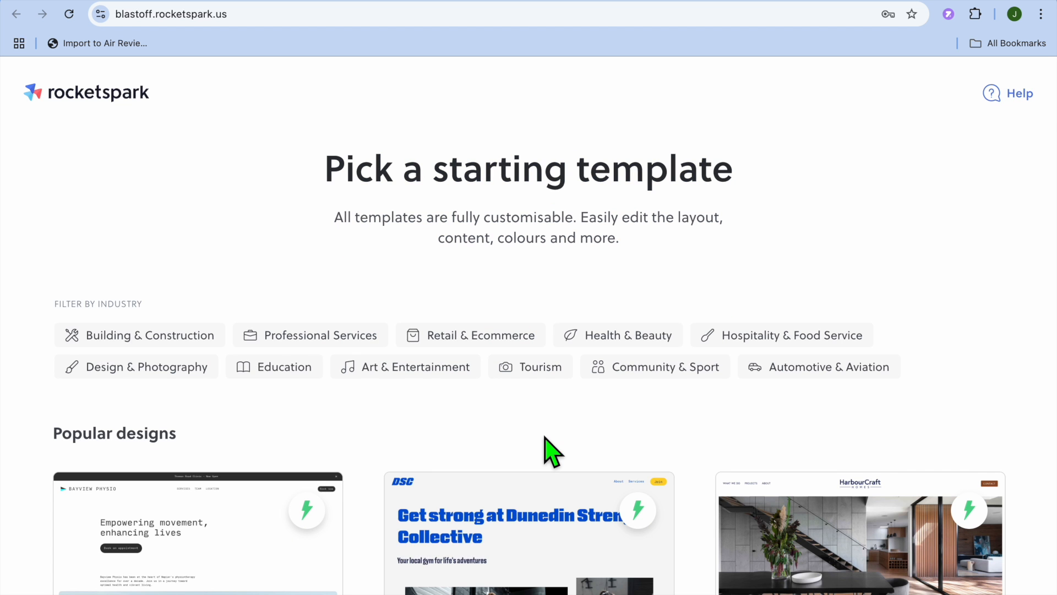
Browse the popular template designs and start with the Sea Kayak Tours (NT Tours) design
scroll(544, 436, "down", 3)
mouse_move(544, 436)
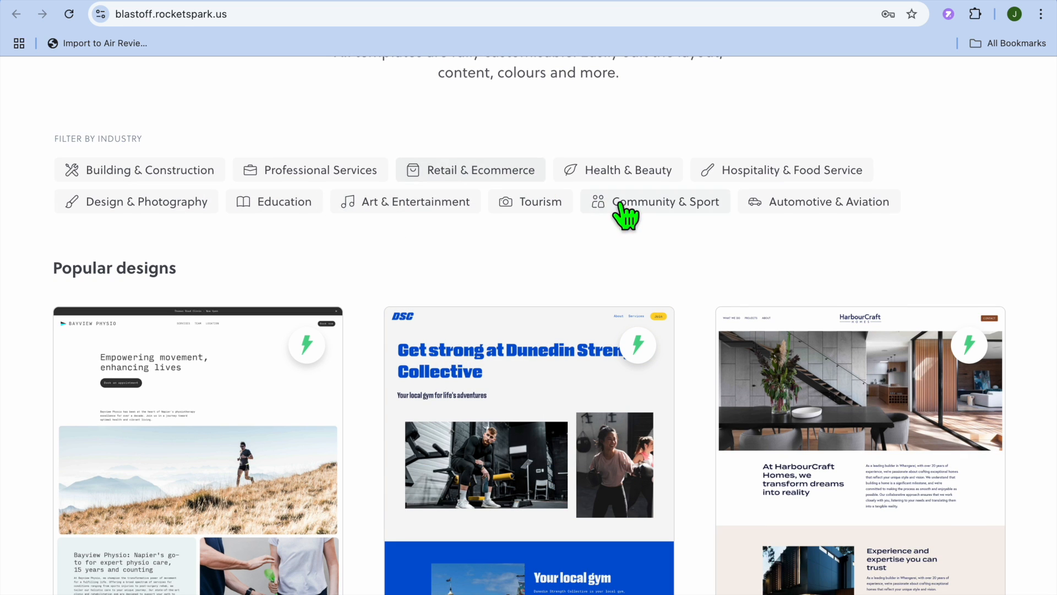
scroll(530, 260, "down", 10)
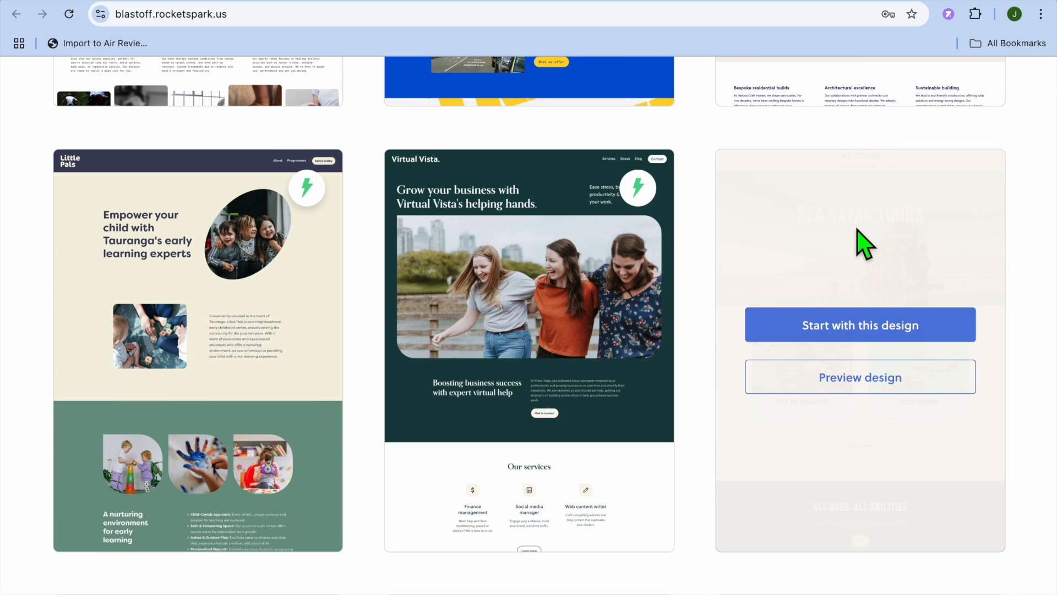
scroll(857, 234, "down", 1)
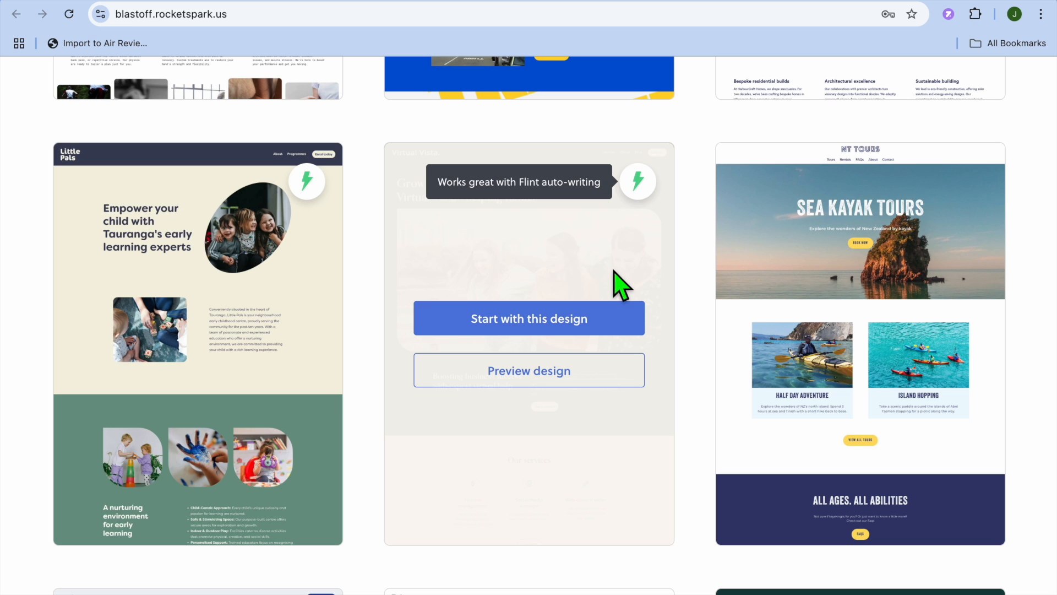
scroll(618, 283, "down", 5)
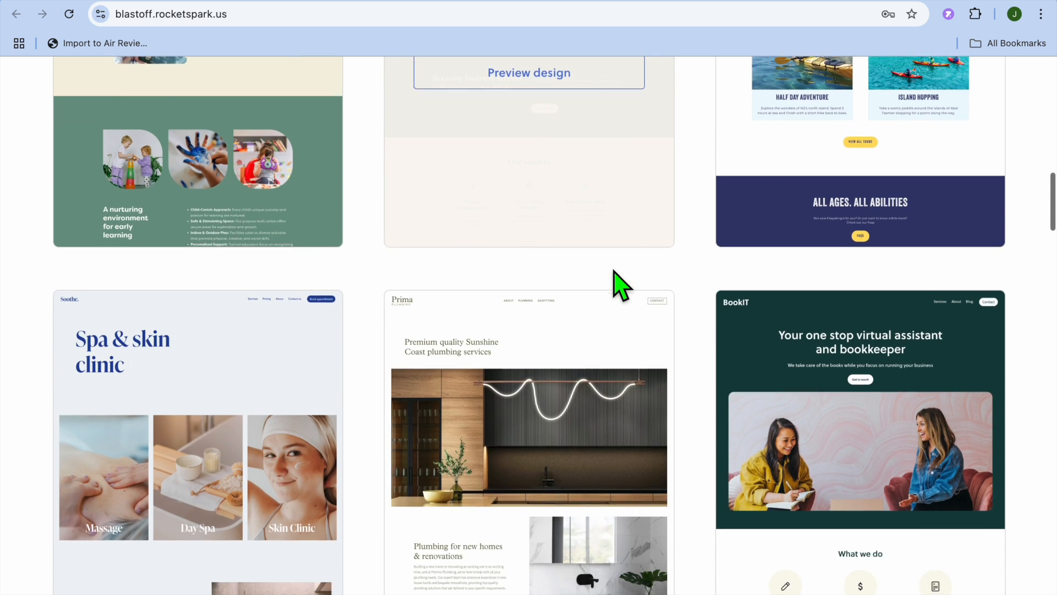
scroll(618, 283, "up", 2)
scroll(771, 251, "up", 2)
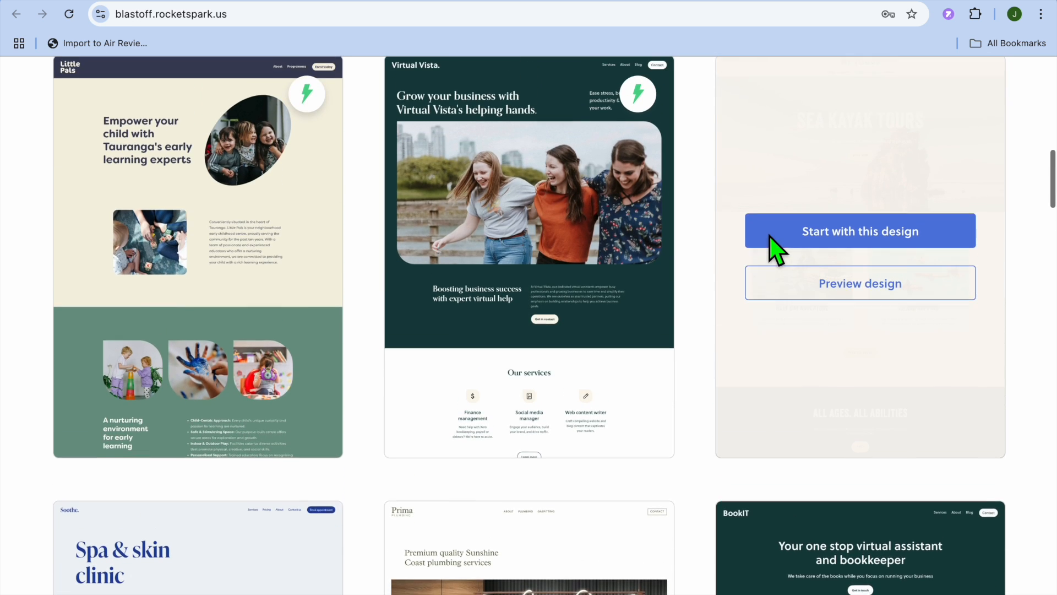
left_click(859, 247)
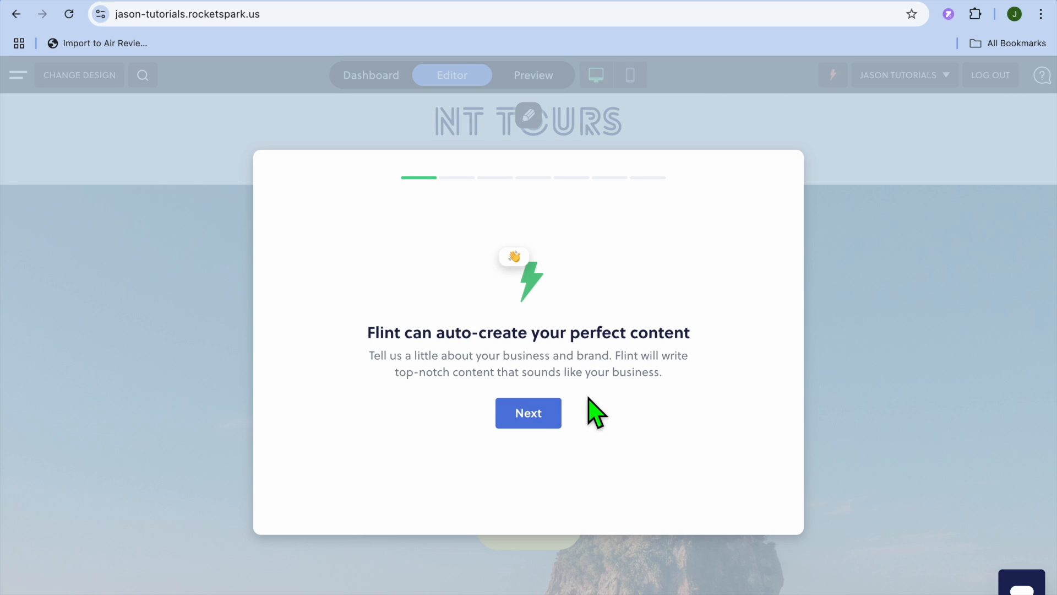
Begin the Flint auto-writing setup, confirming the business name JASON TUTORIALS and business type consulting
left_click(545, 414)
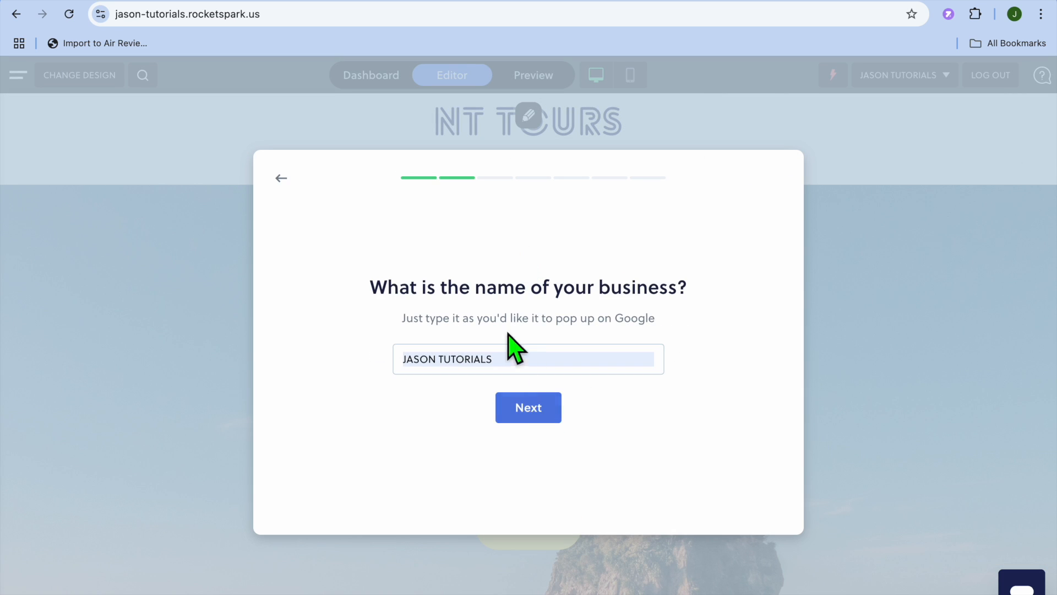
left_click(548, 413)
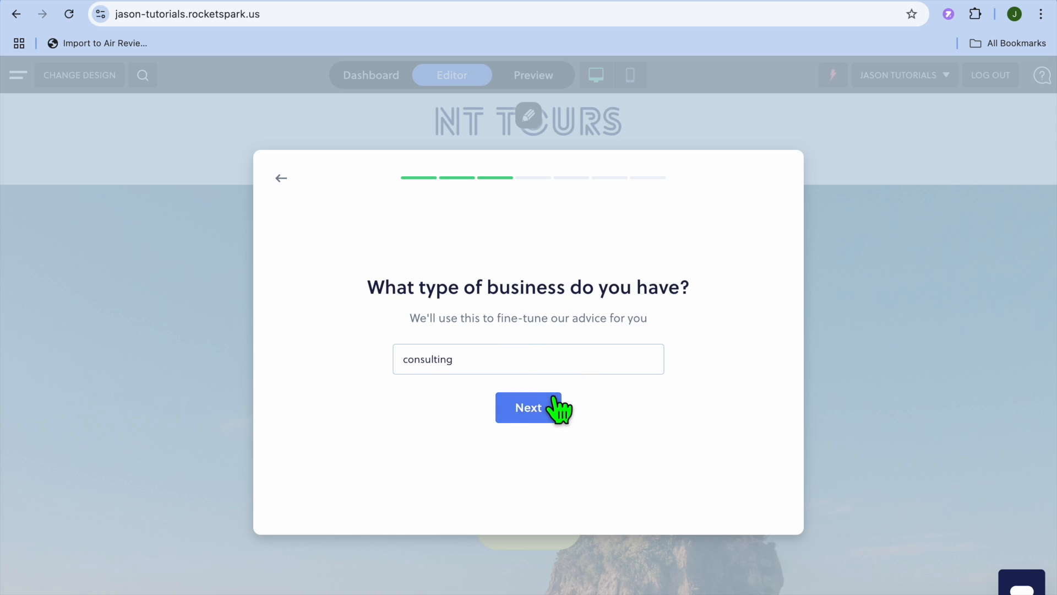
left_click(556, 413)
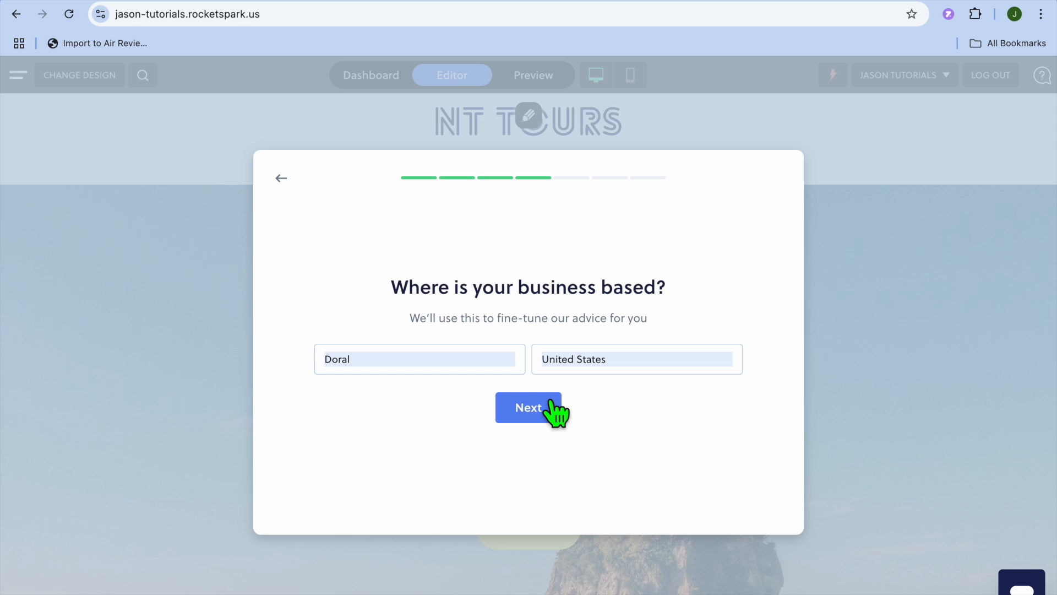
Confirm the location Doral, United States, and set the start year to 2020 with a team of 18
left_click(551, 407)
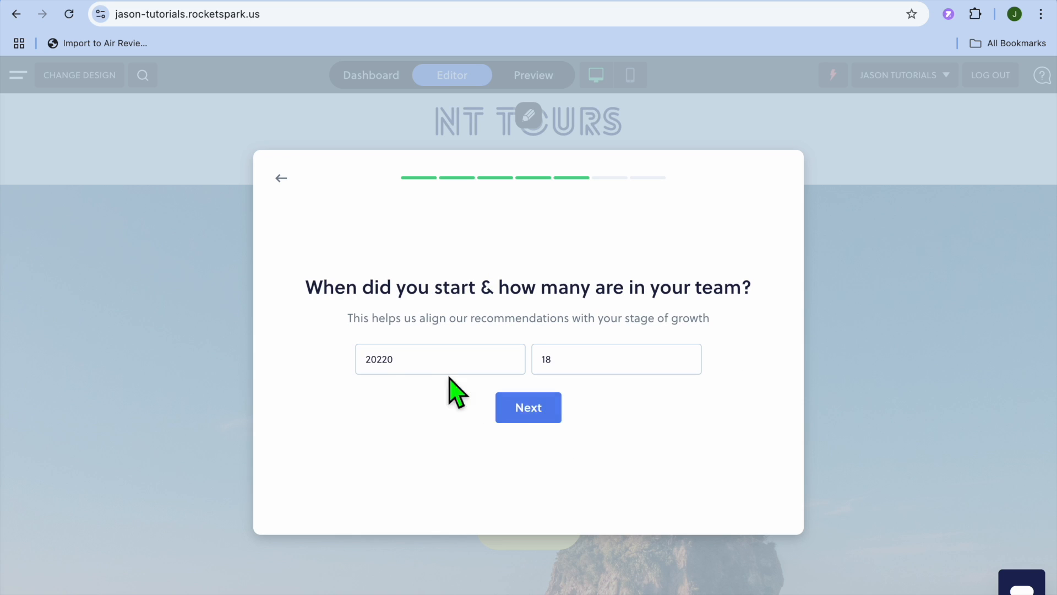
left_click(394, 366)
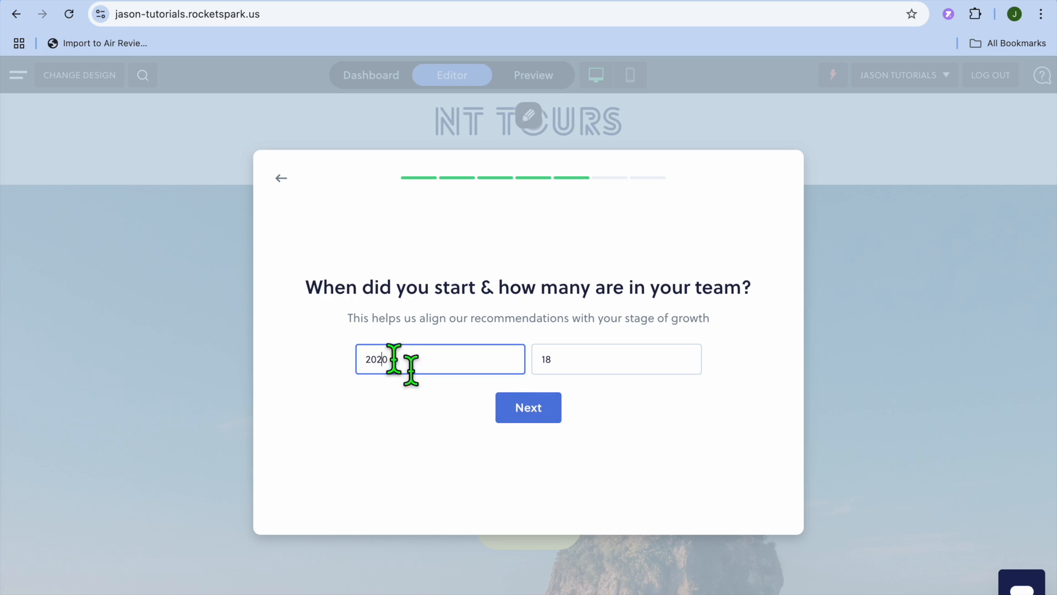
left_click(529, 408)
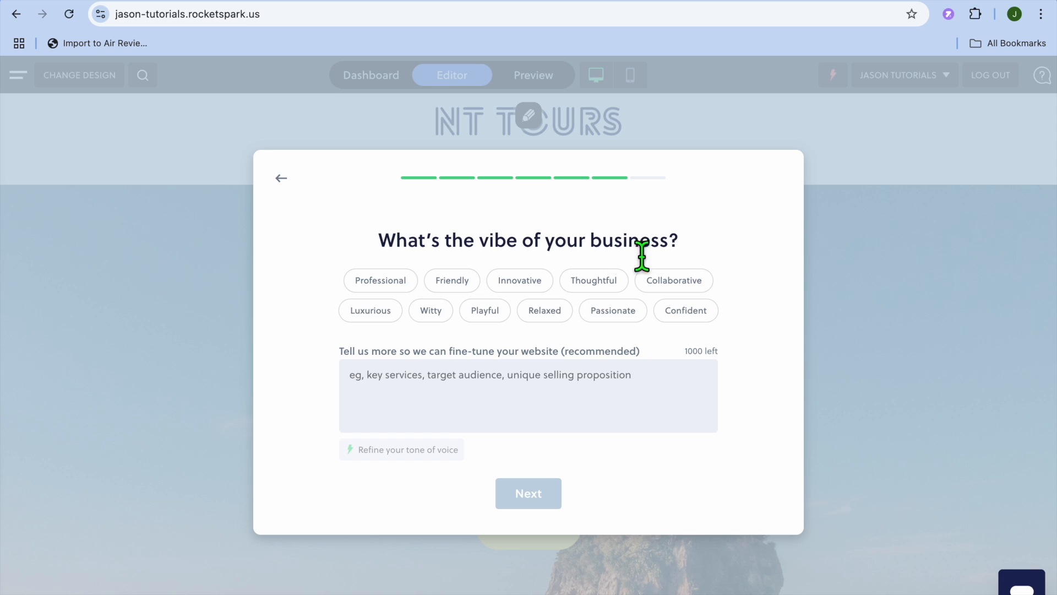
Choose the Professional vibe for the business and finish the Flint setup
left_click(380, 282)
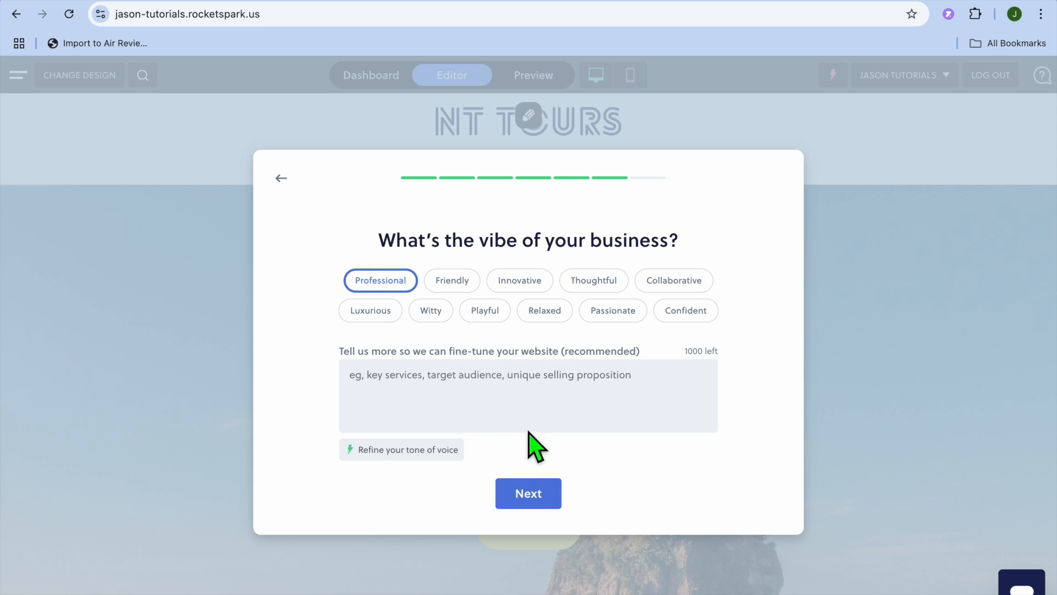
left_click(536, 493)
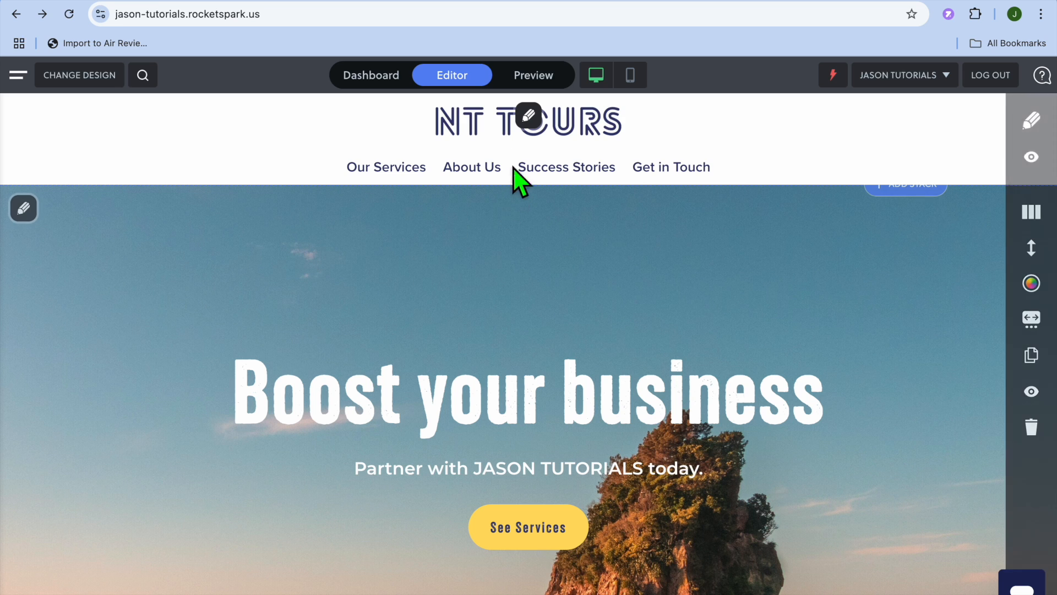
Open the sitewide brand settings to review the logo, logo height and brand colours, then close the design panel
left_click(530, 117)
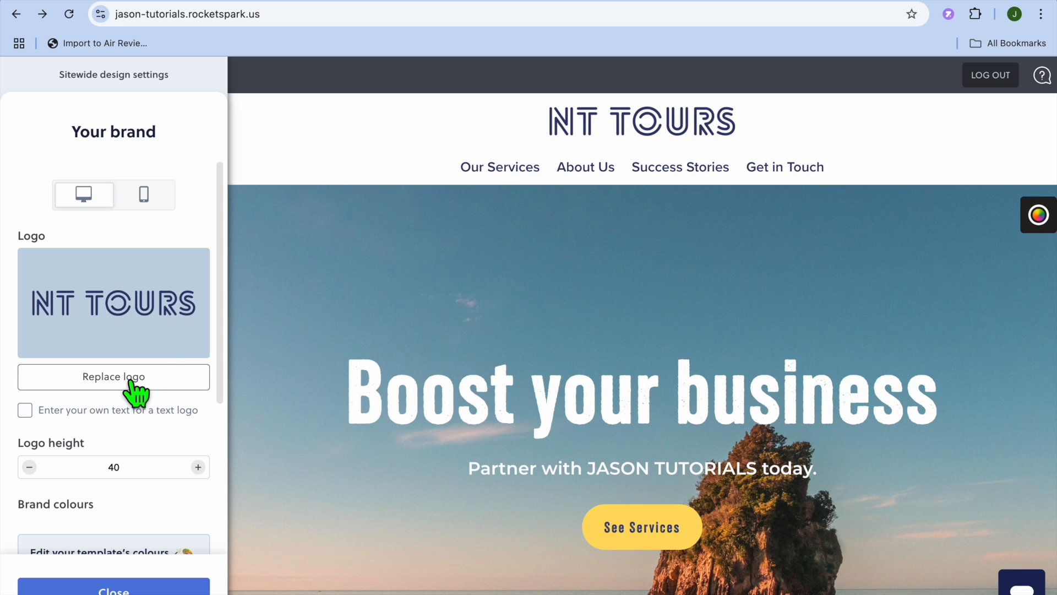
scroll(144, 386, "down", 2)
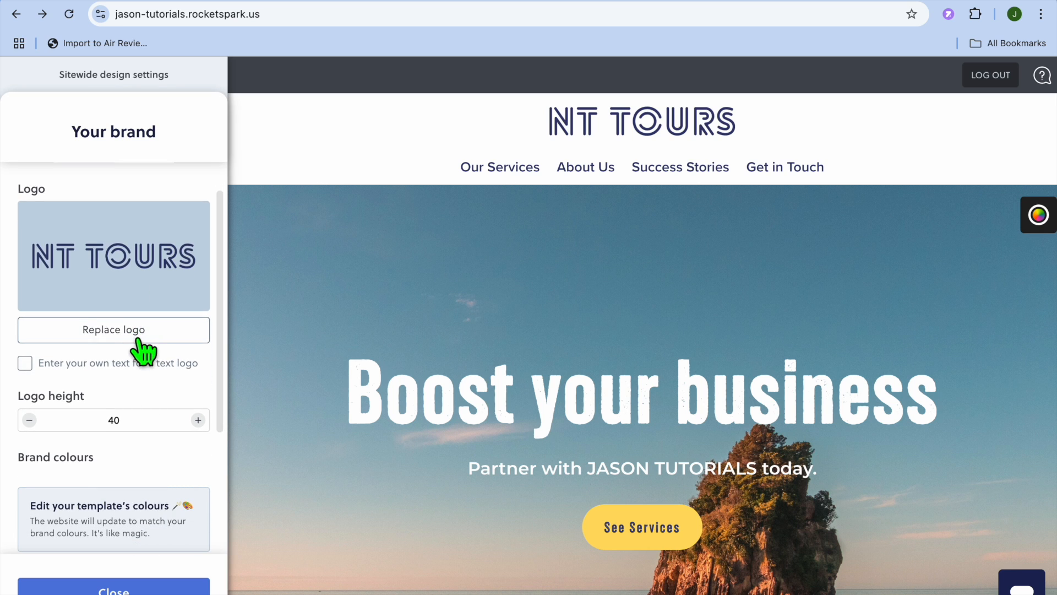
scroll(142, 353, "down", 3)
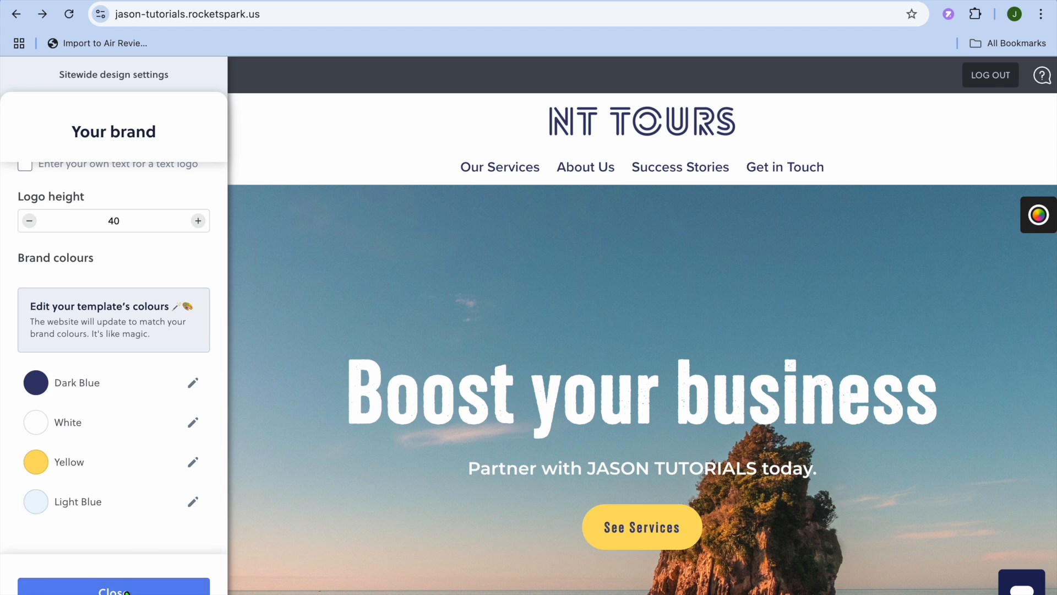
left_click(113, 588)
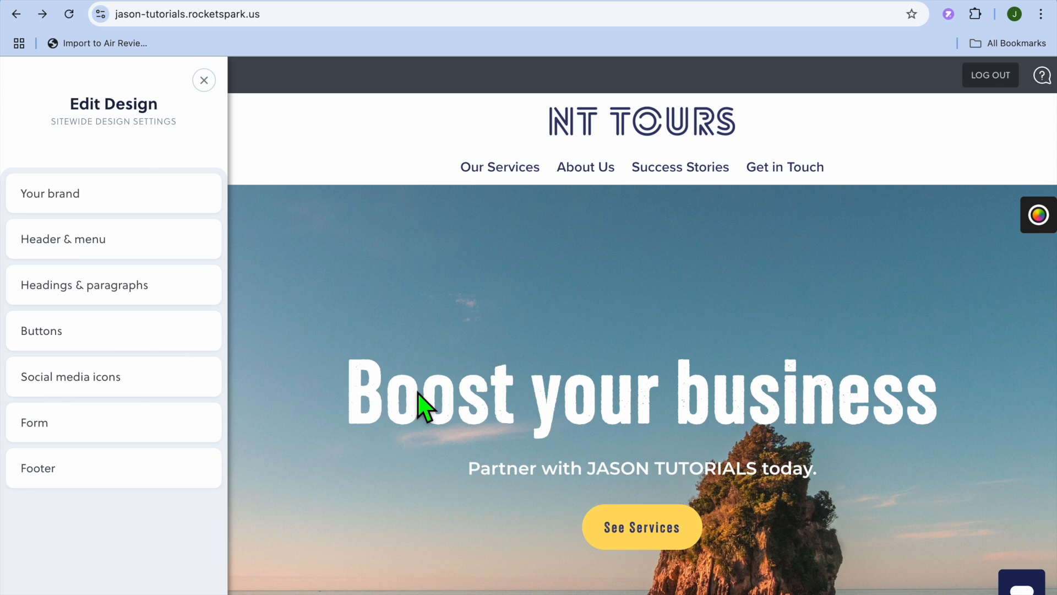
left_click(475, 407)
left_click(205, 81)
Try editing the hero heading text, then cancel the edit
scroll(413, 377, "down", 2)
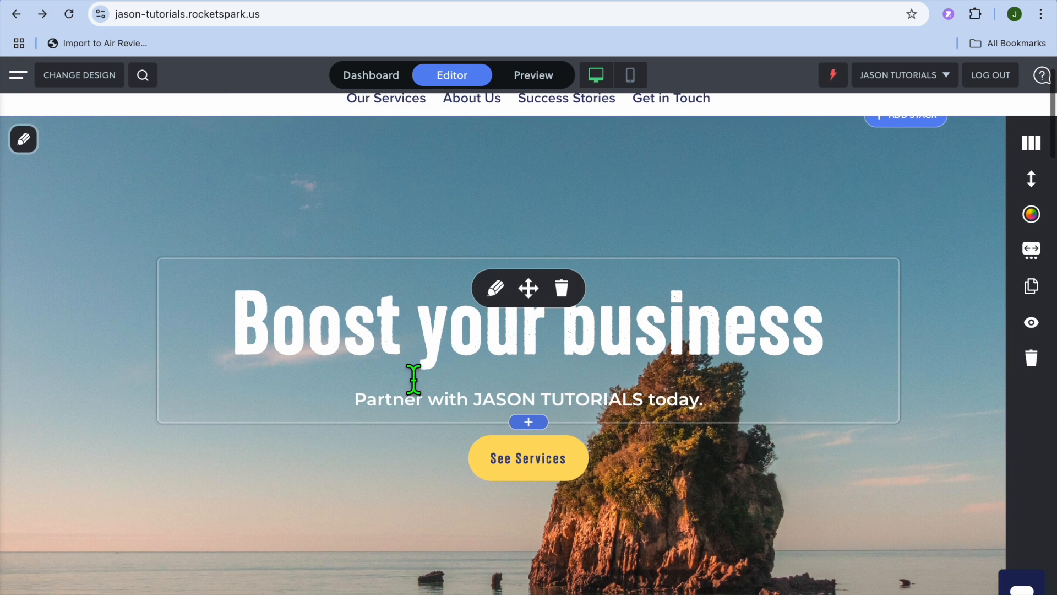
left_click(496, 288)
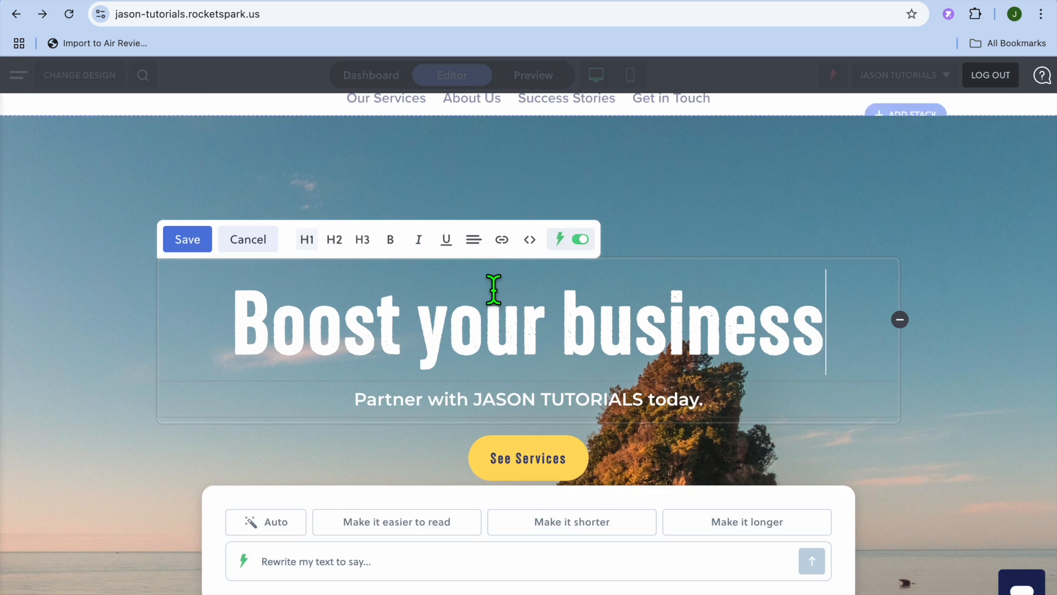
left_click_drag(825, 355, 799, 360)
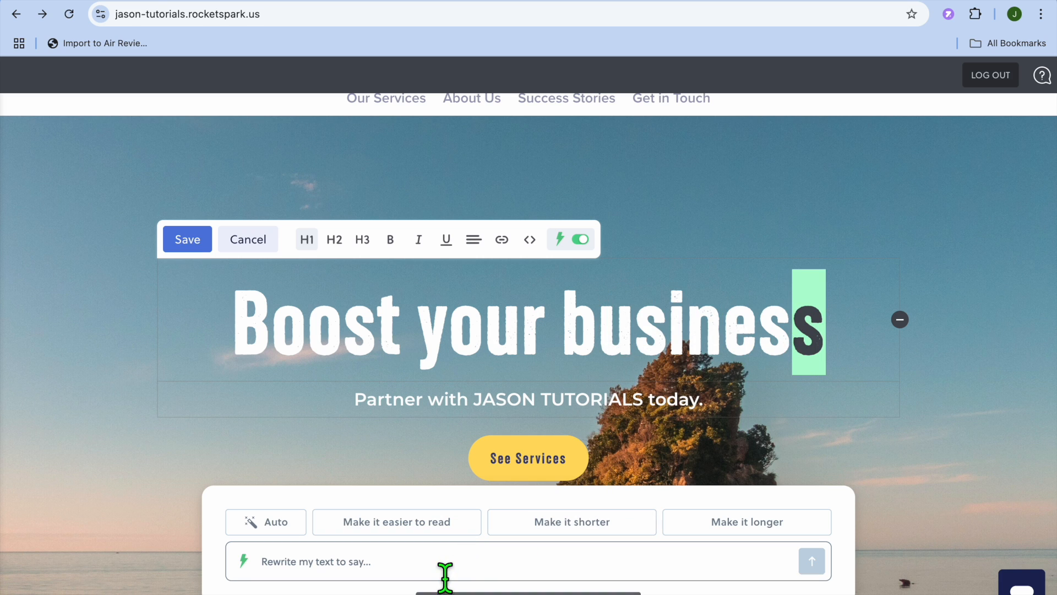
left_click(491, 311)
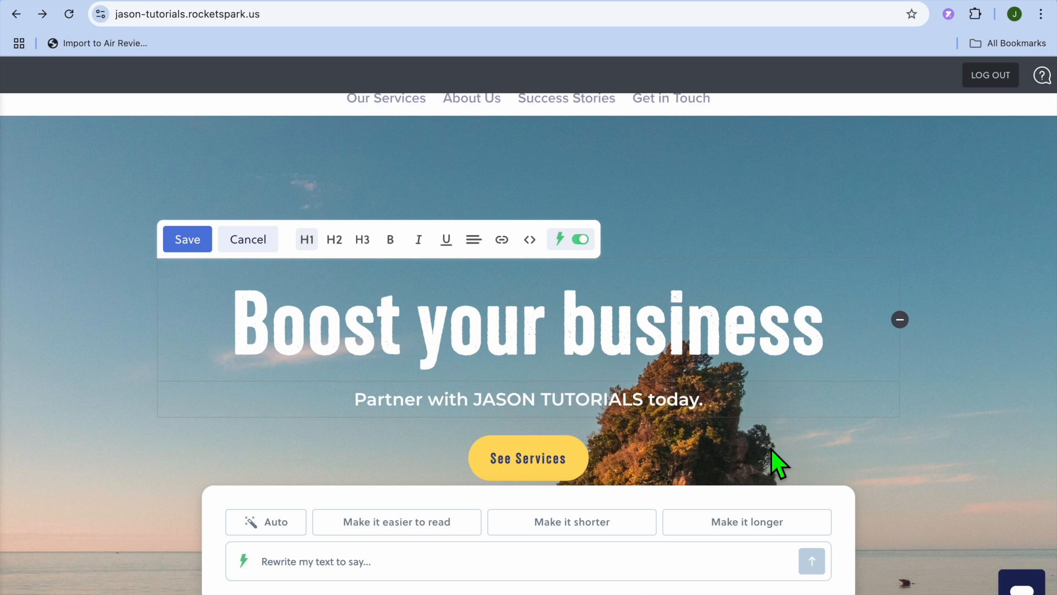
scroll(771, 448, "up", 2)
scroll(770, 448, "down", 10)
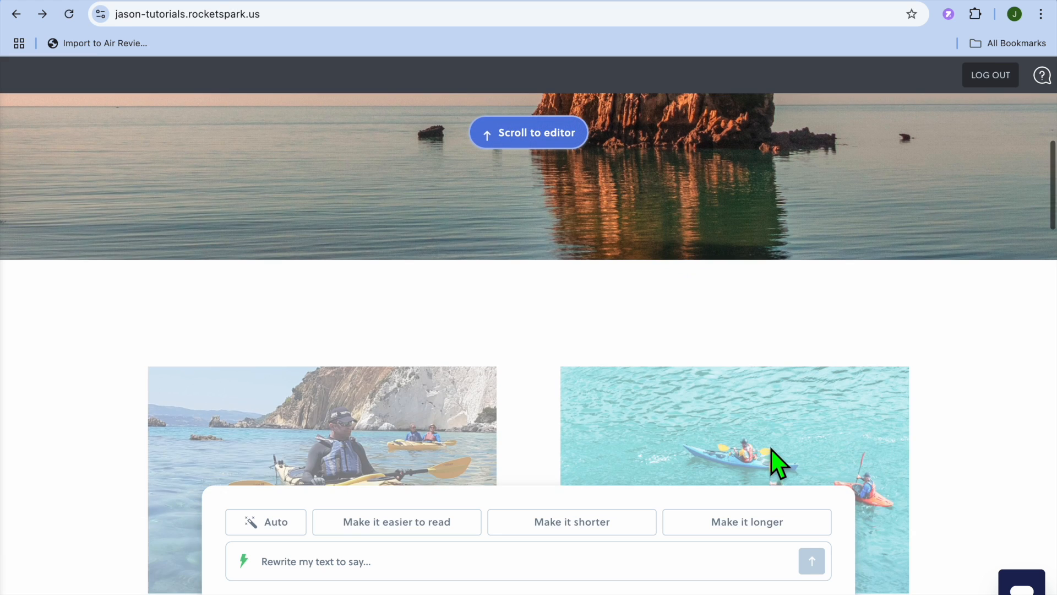
scroll(771, 447, "up", 3)
scroll(709, 388, "up", 3)
scroll(704, 444, "up", 4)
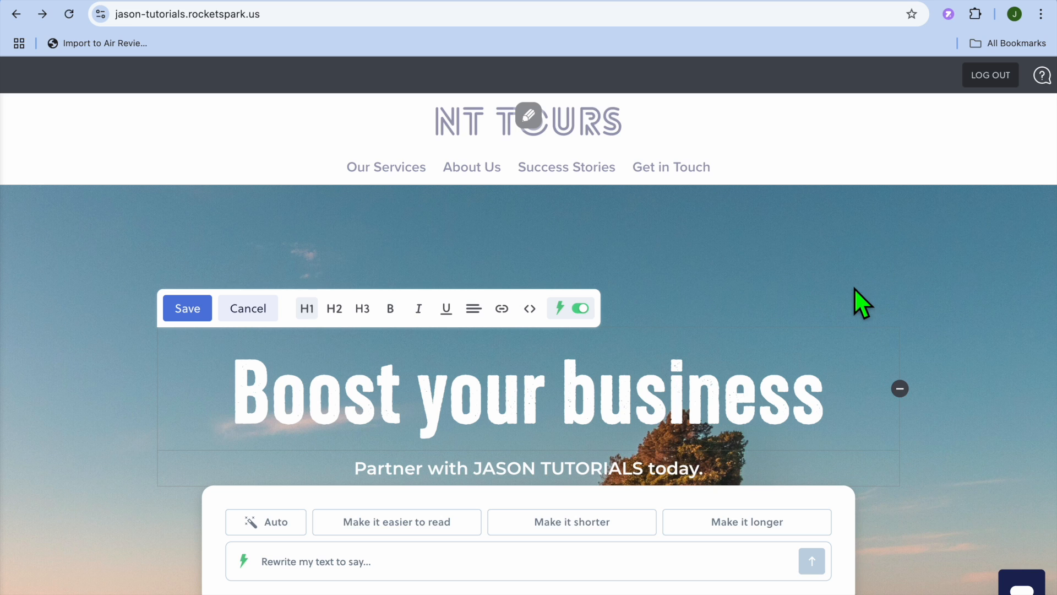
left_click(237, 309)
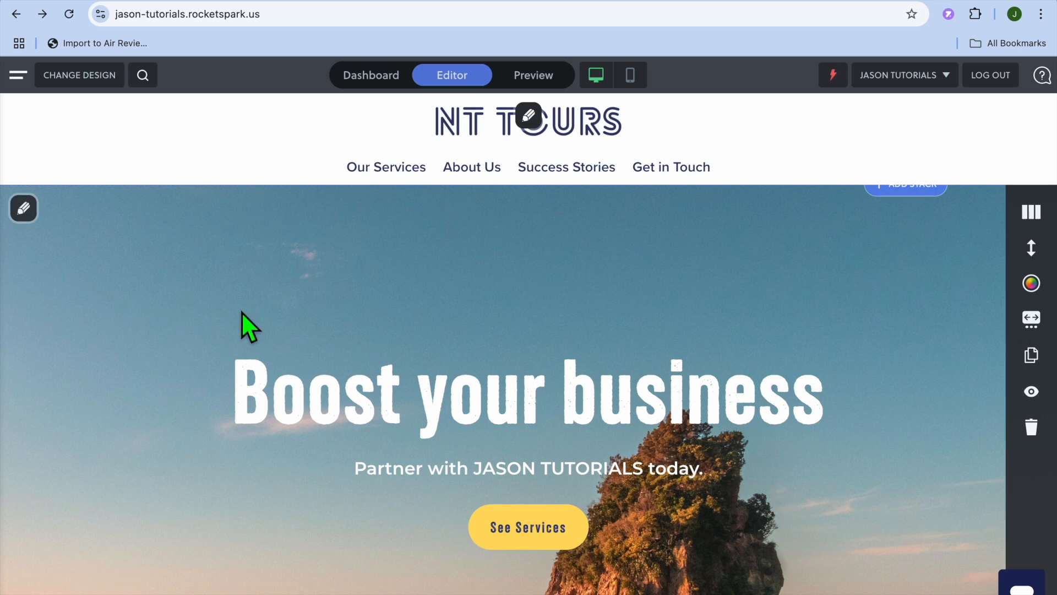
Open the hero stack's design settings, move the panel to the other side, and save the changes
left_click(24, 209)
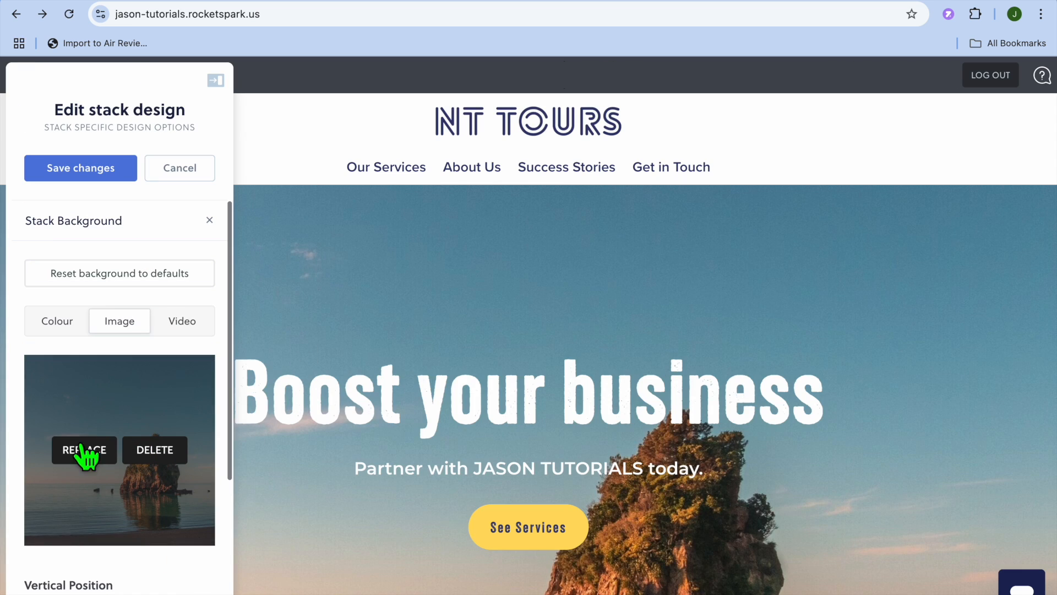
left_click(209, 221)
left_click(214, 81)
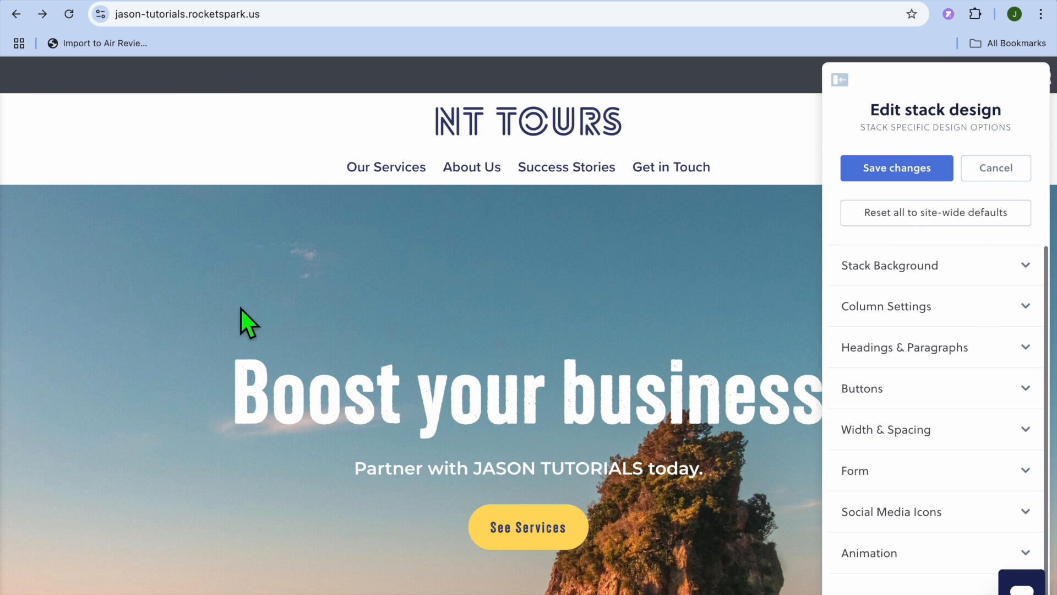
left_click(1018, 171)
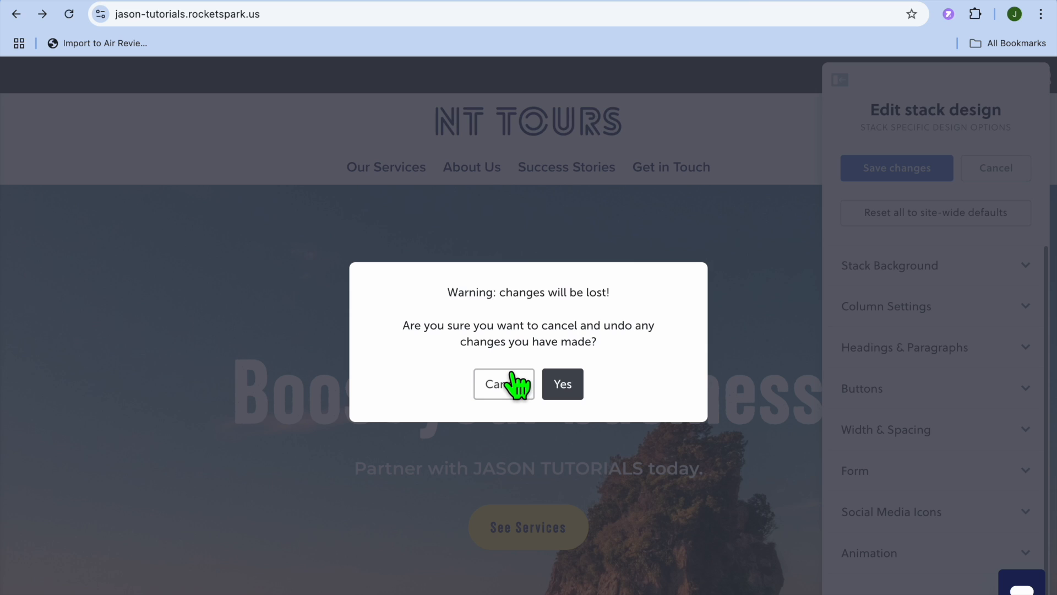
left_click(516, 386)
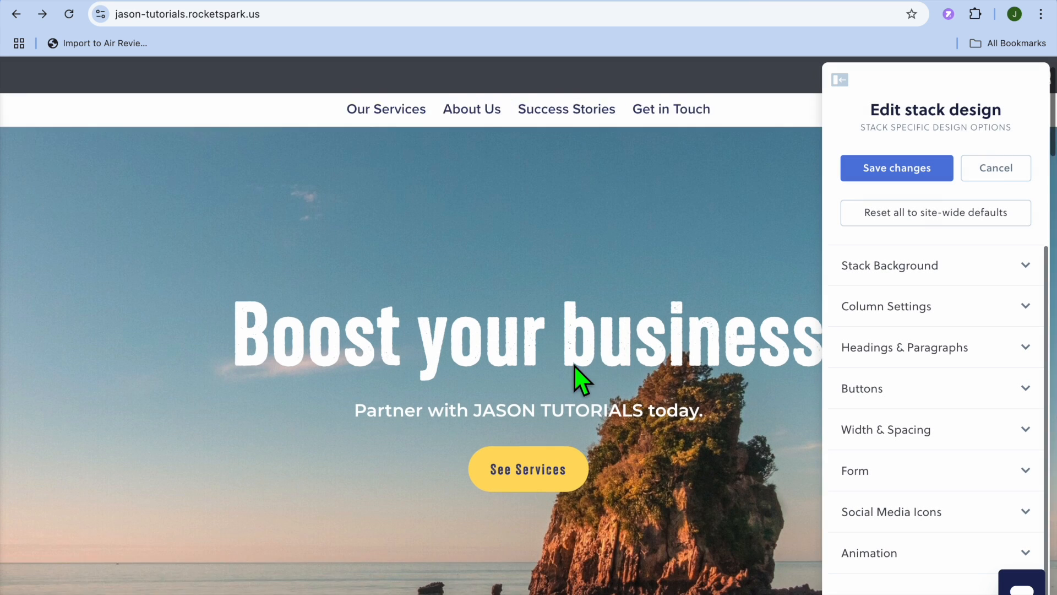
scroll(574, 365, "down", 8)
scroll(573, 365, "down", 4)
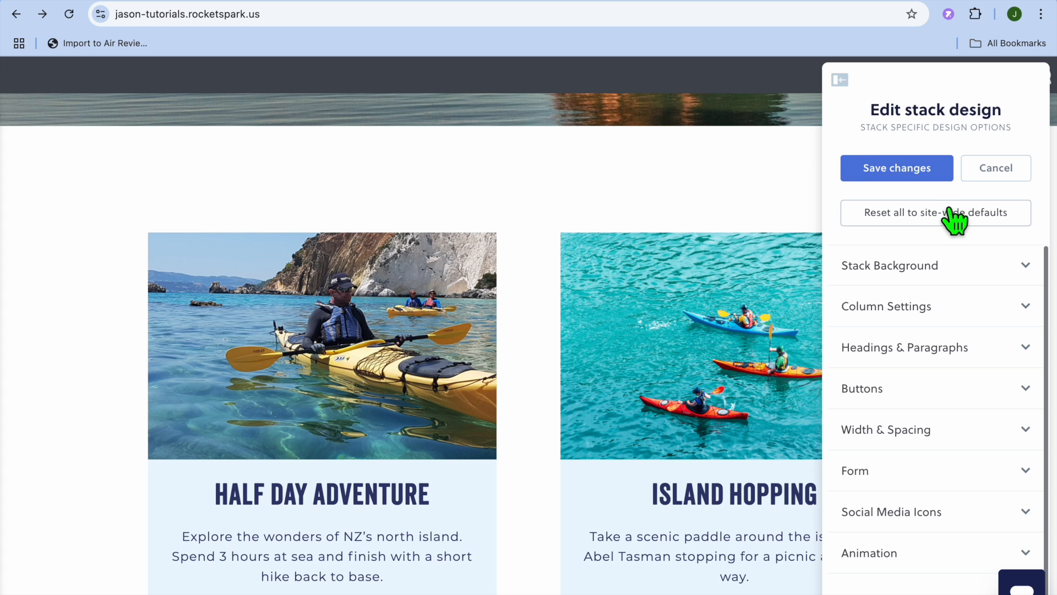
left_click(903, 168)
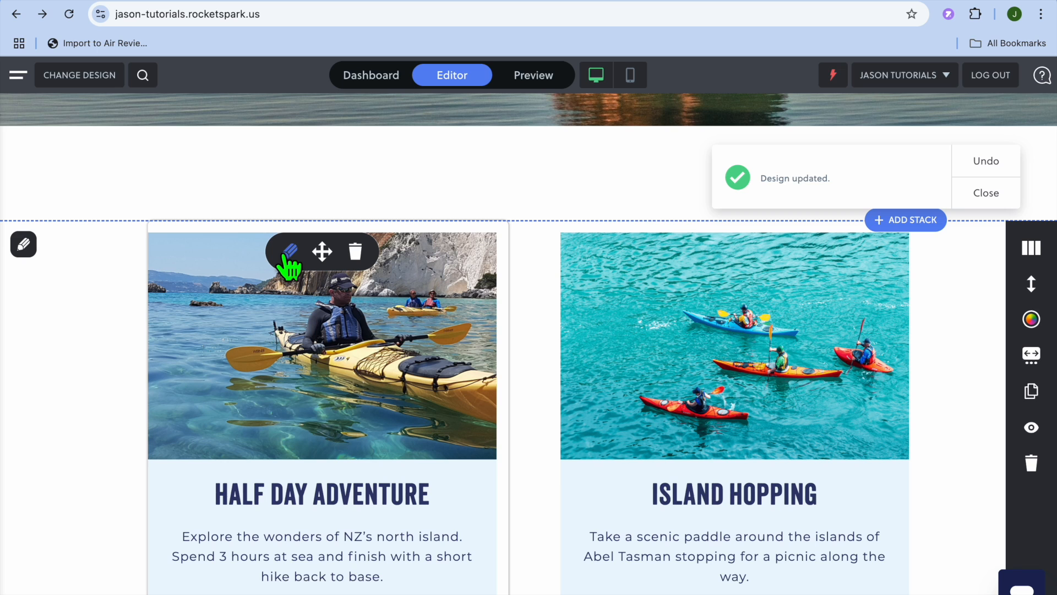
Open the tour gallery's settings and its Add Pictures options, then cancel the gallery edit
left_click(330, 399)
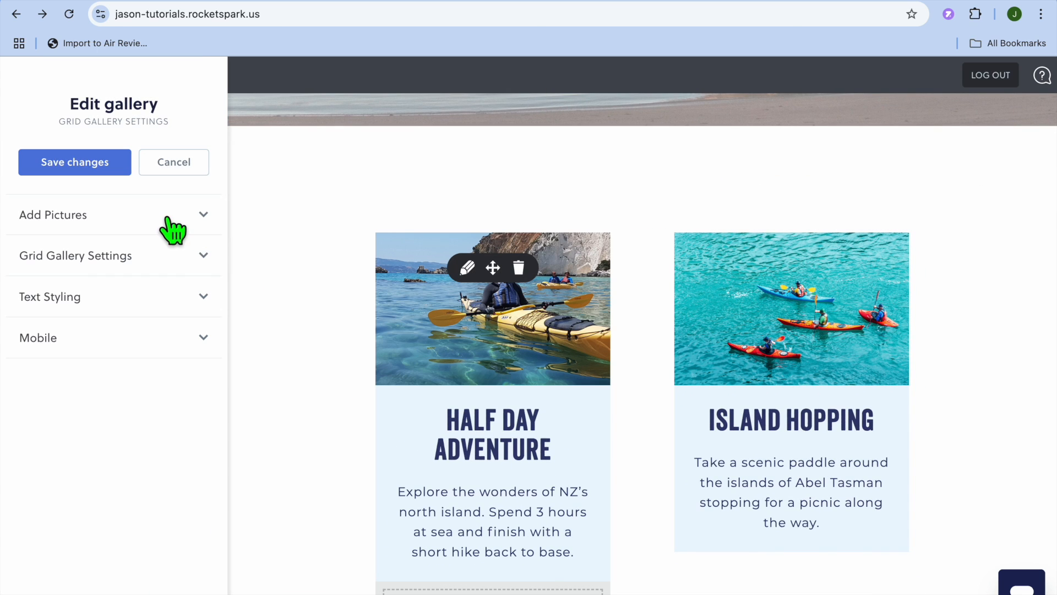
left_click(154, 204)
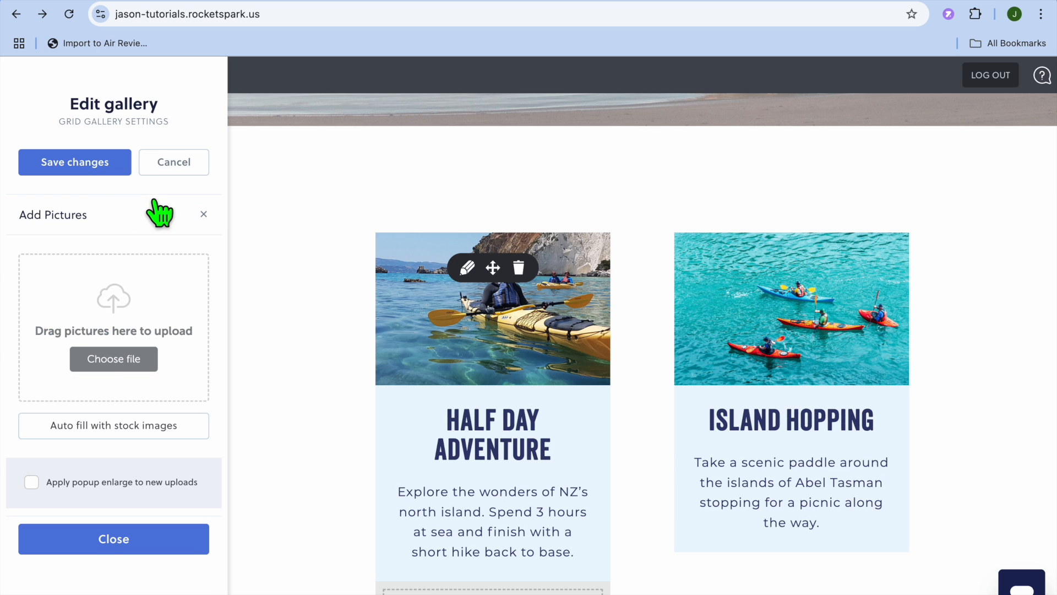
left_click(175, 162)
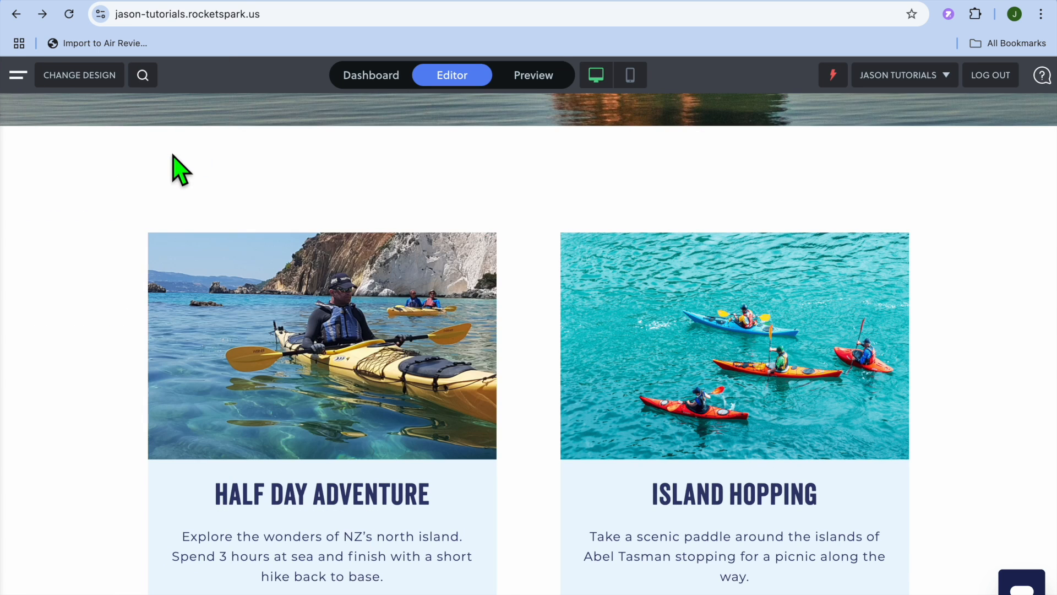
Open the block picker below the tour gallery and close it without adding a block
scroll(304, 347, "down", 5)
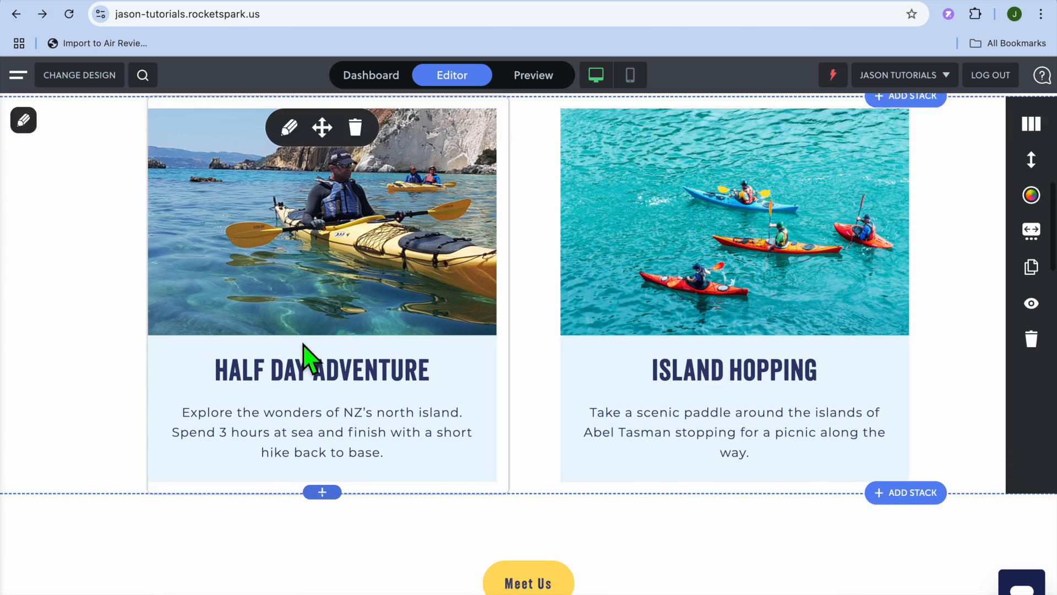
scroll(303, 353, "up", 3)
scroll(550, 374, "down", 3)
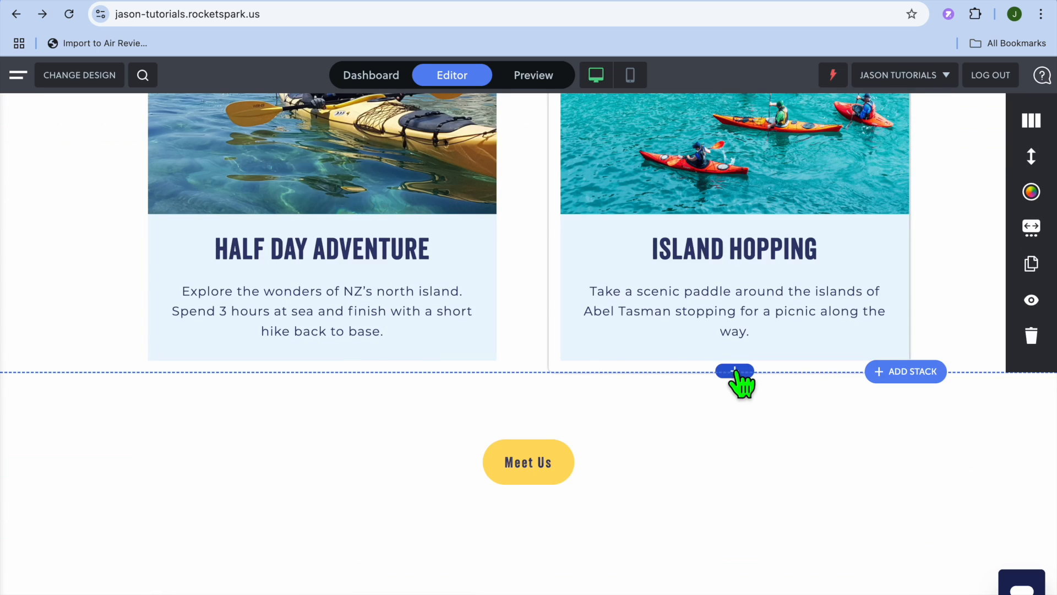
left_click(735, 372)
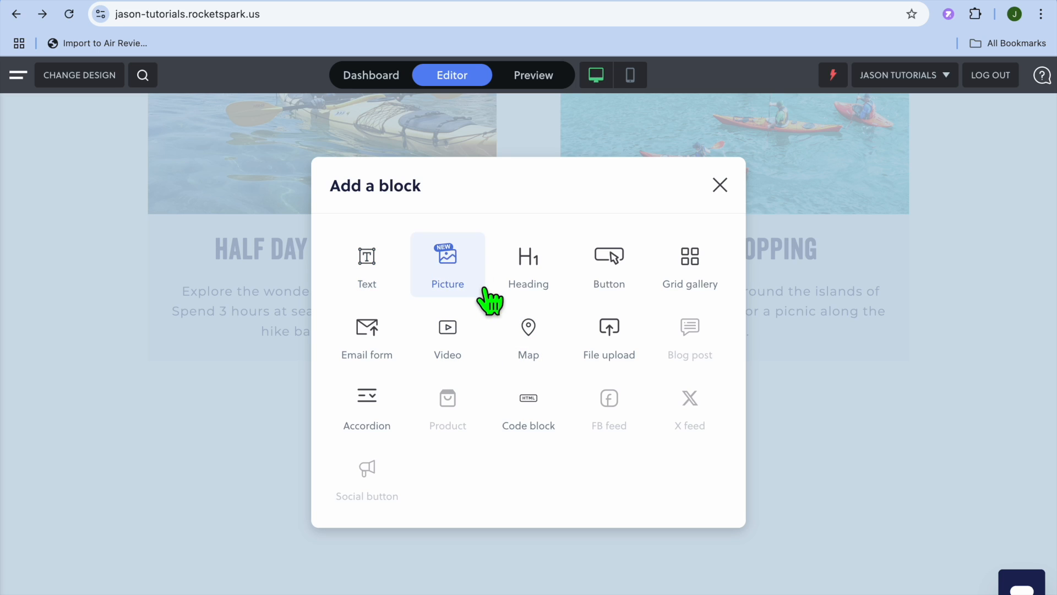
left_click(718, 194)
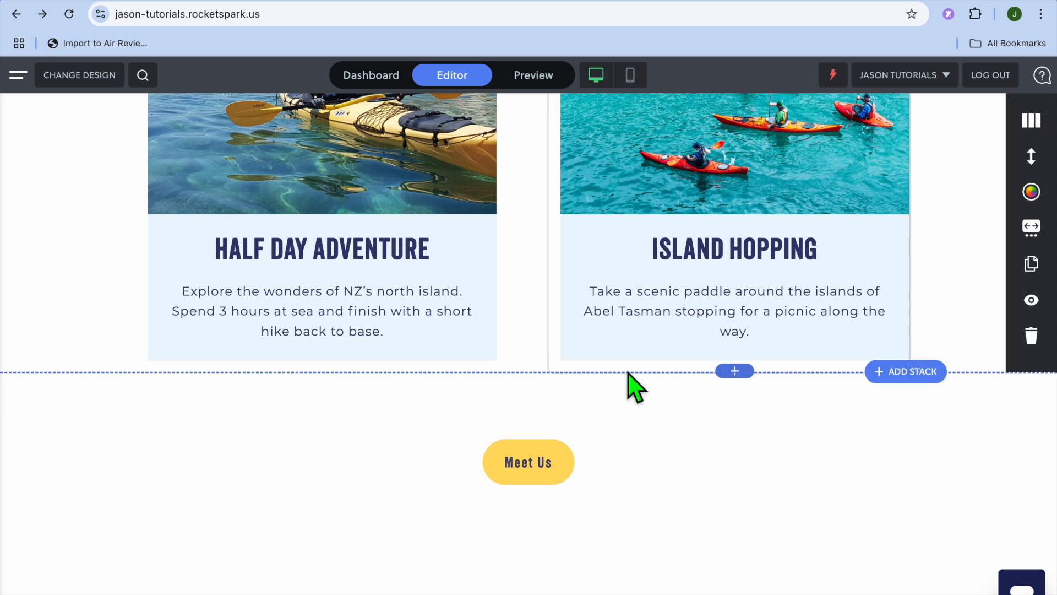
Open the Meet Us button's link settings and close them without changes
mouse_move(590, 462)
left_click(503, 455)
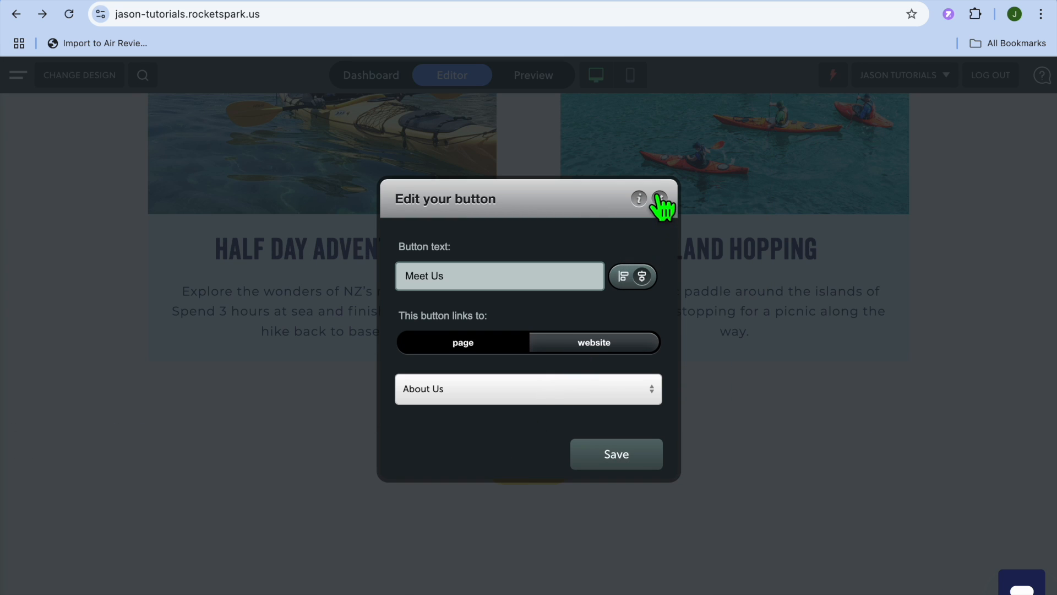
left_click(661, 198)
Add the "About a person or team" preset stack below the "Is our consulting right for you?" section
mouse_move(573, 456)
scroll(572, 454, "down", 3)
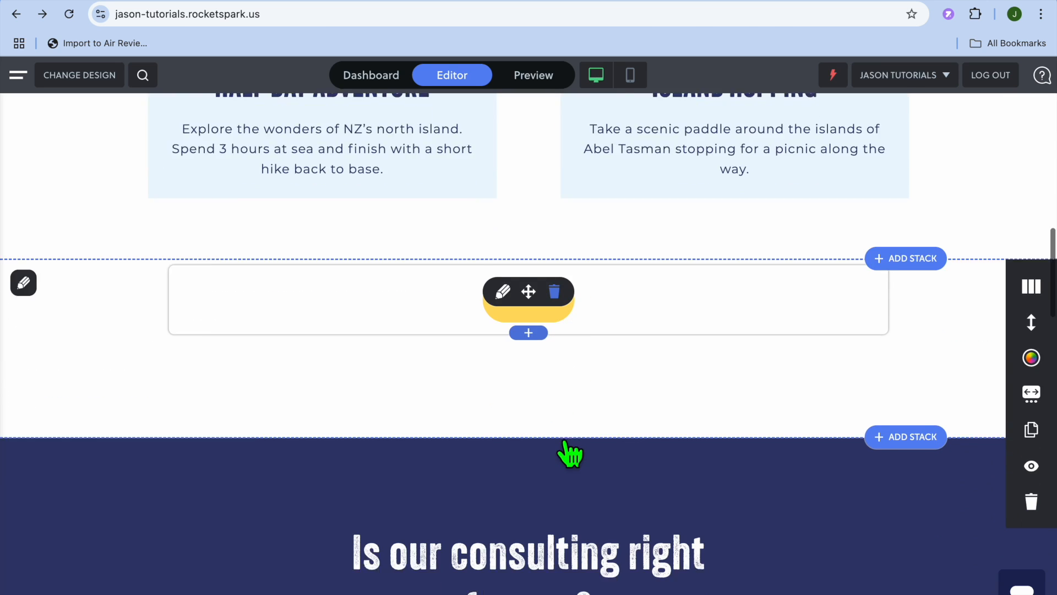
scroll(565, 444, "down", 7)
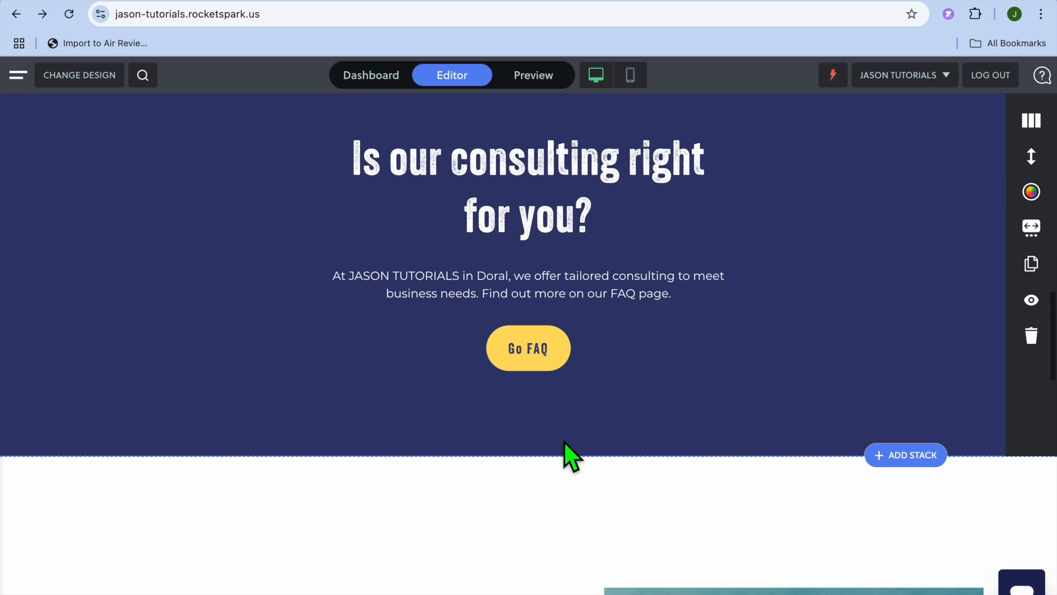
left_click(903, 455)
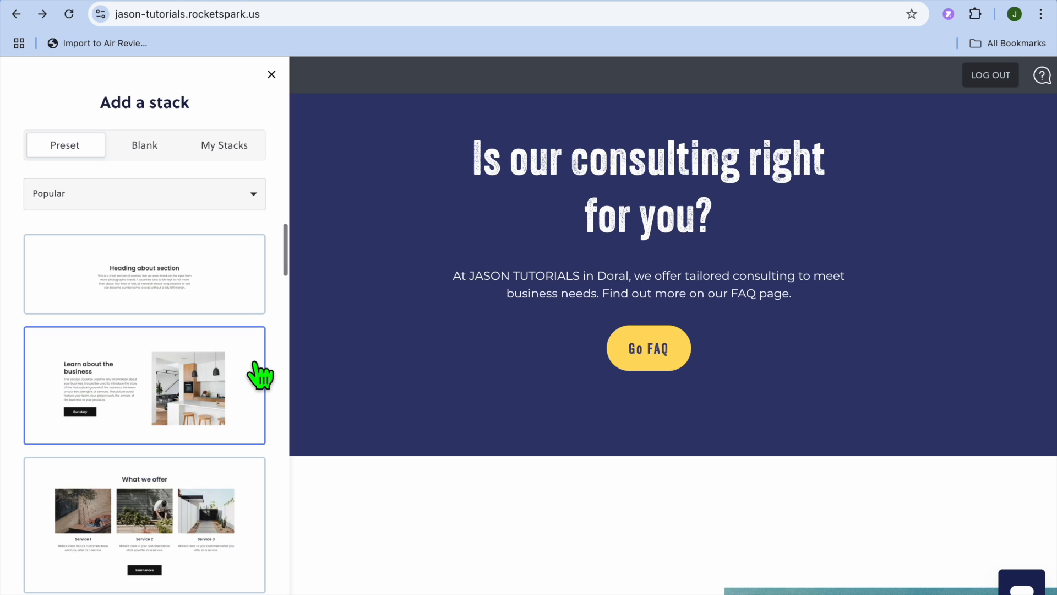
scroll(193, 354, "down", 10)
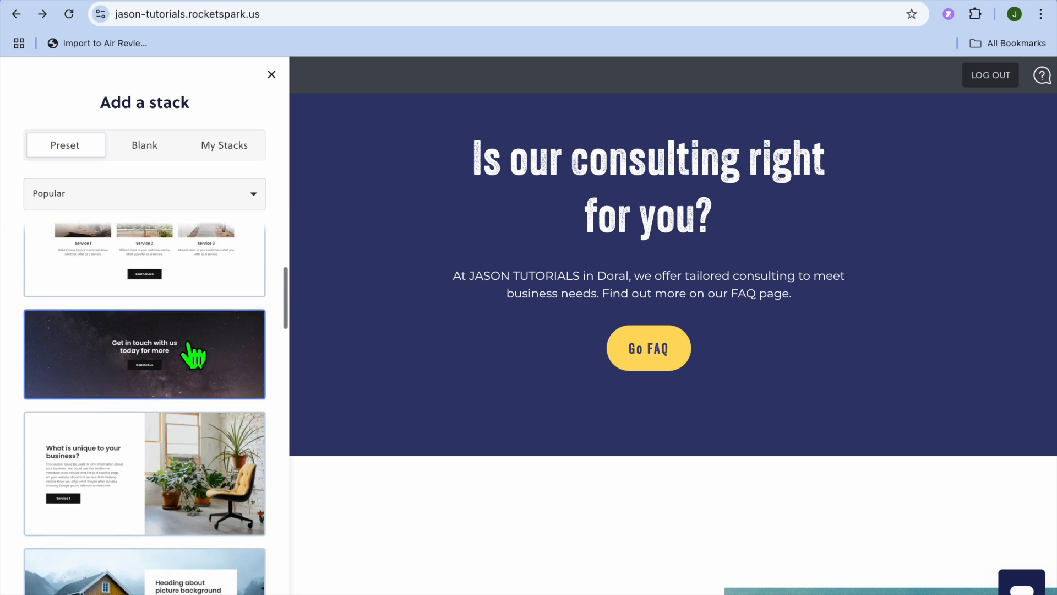
scroll(193, 354, "down", 1)
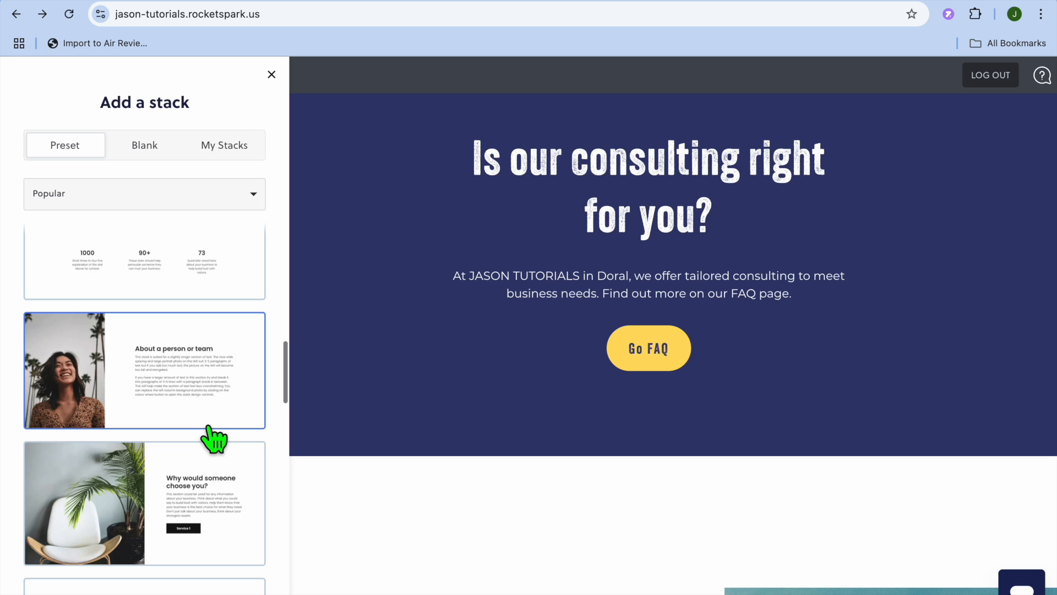
left_click(155, 371)
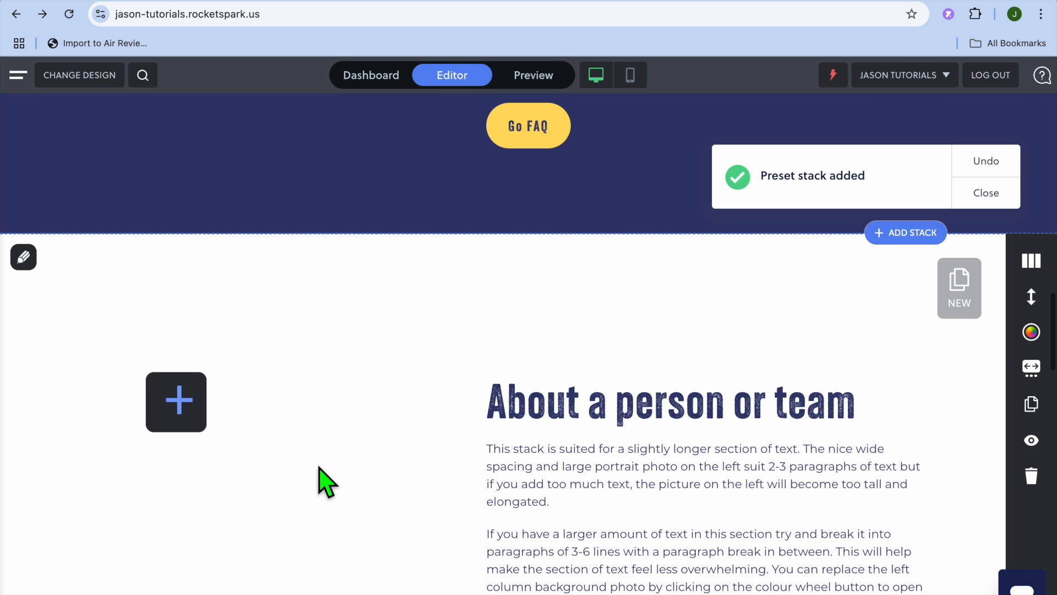
Select part of the new stack's paragraph in the text editor, then cancel and discard the changes
scroll(325, 482, "down", 2)
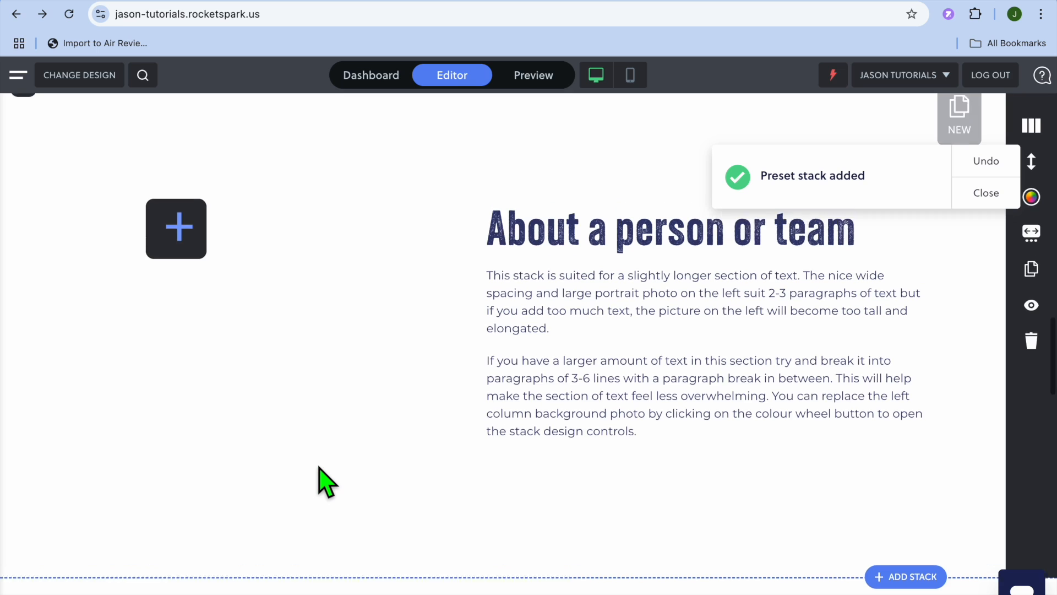
mouse_move(701, 358)
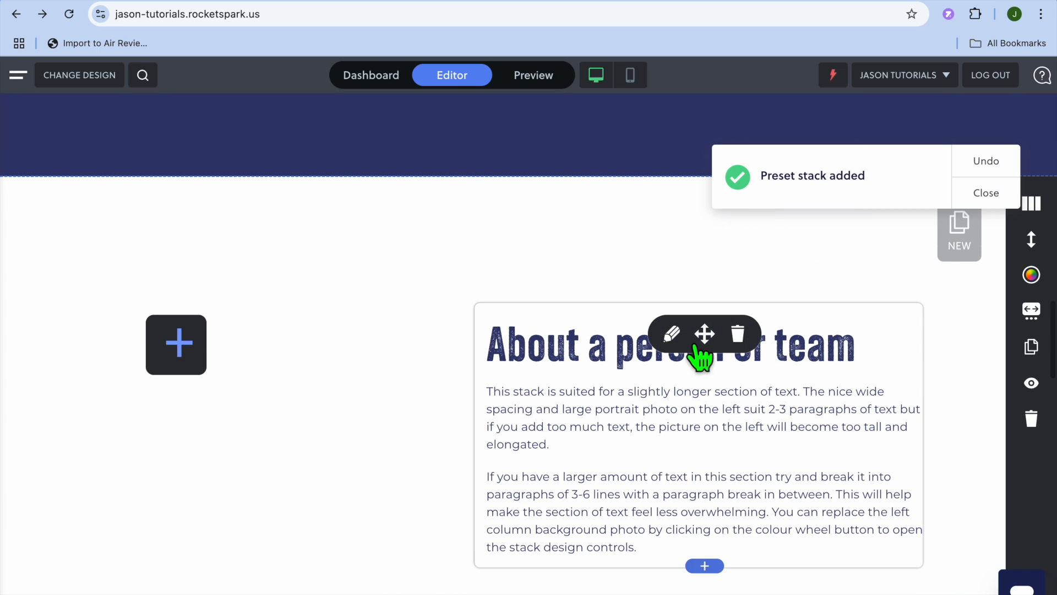
left_click(671, 335)
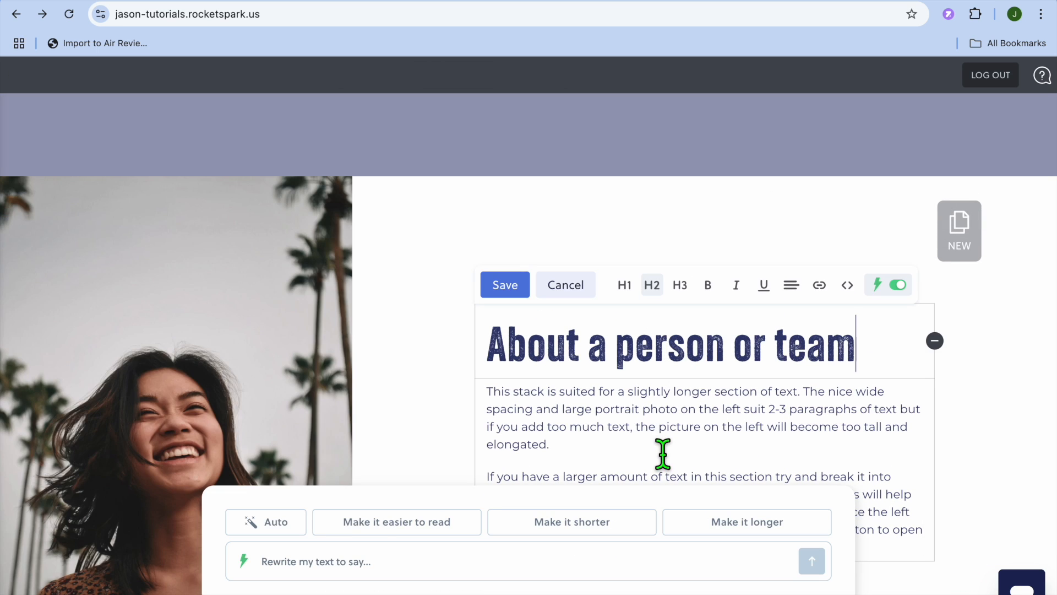
left_click(662, 454)
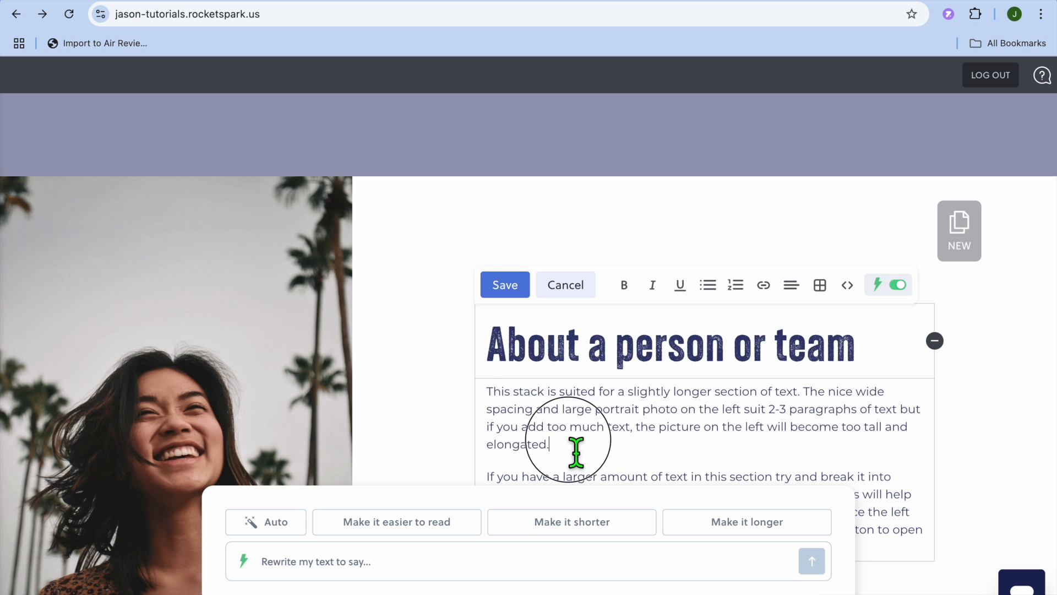
left_click_drag(573, 441, 529, 412)
left_click(478, 575)
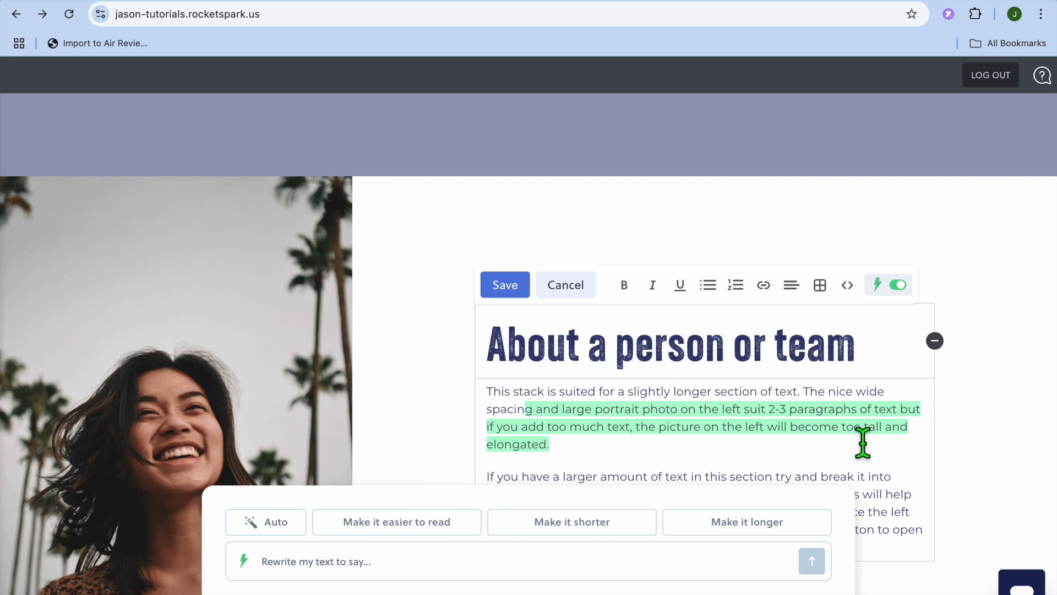
left_click(579, 287)
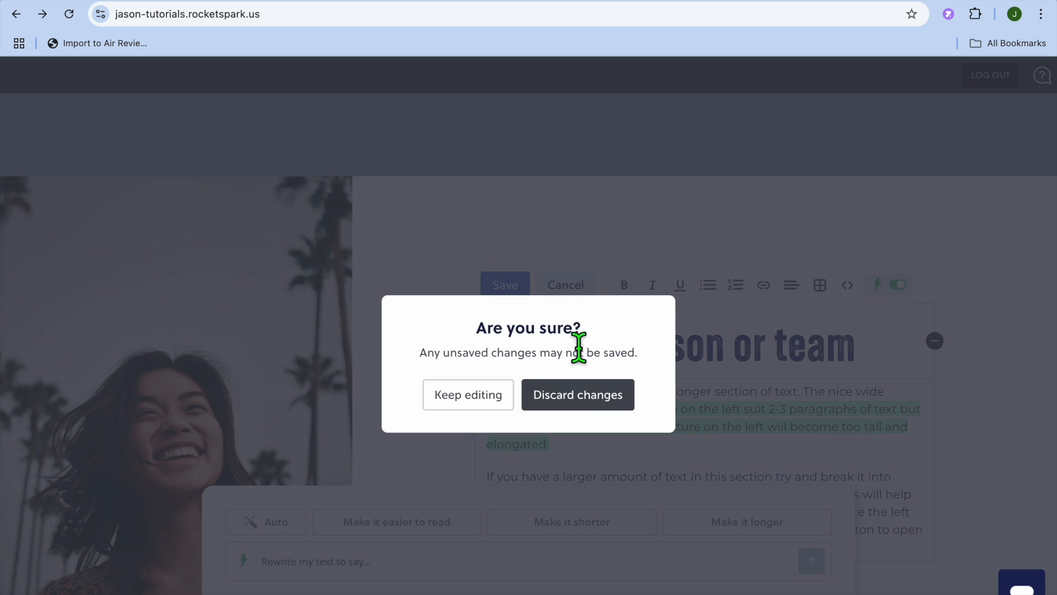
left_click(570, 406)
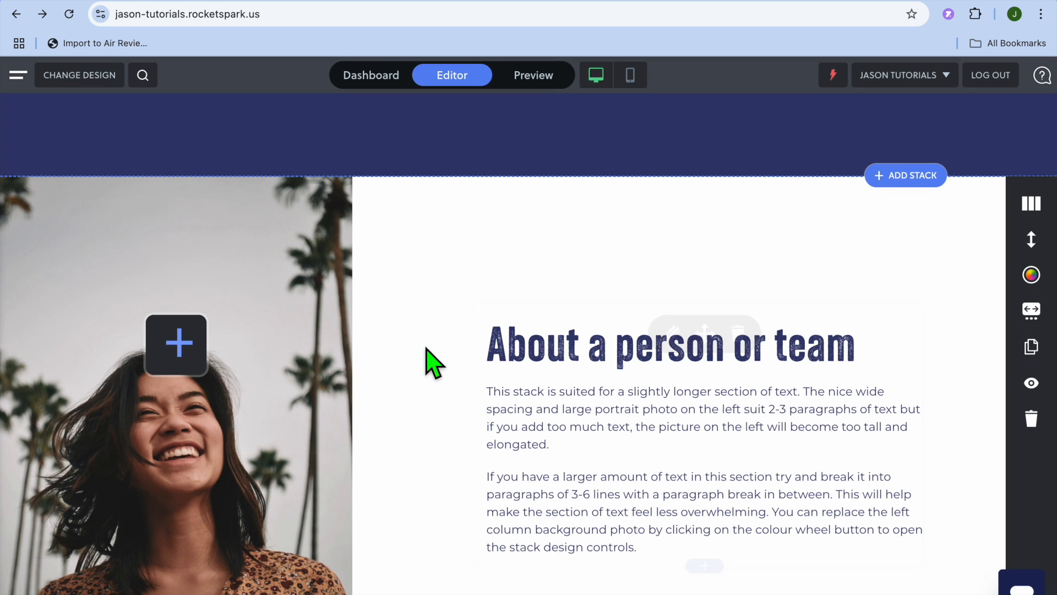
Open the photo column's block picker and the new stack's design settings, closing both without changes
left_click(192, 356)
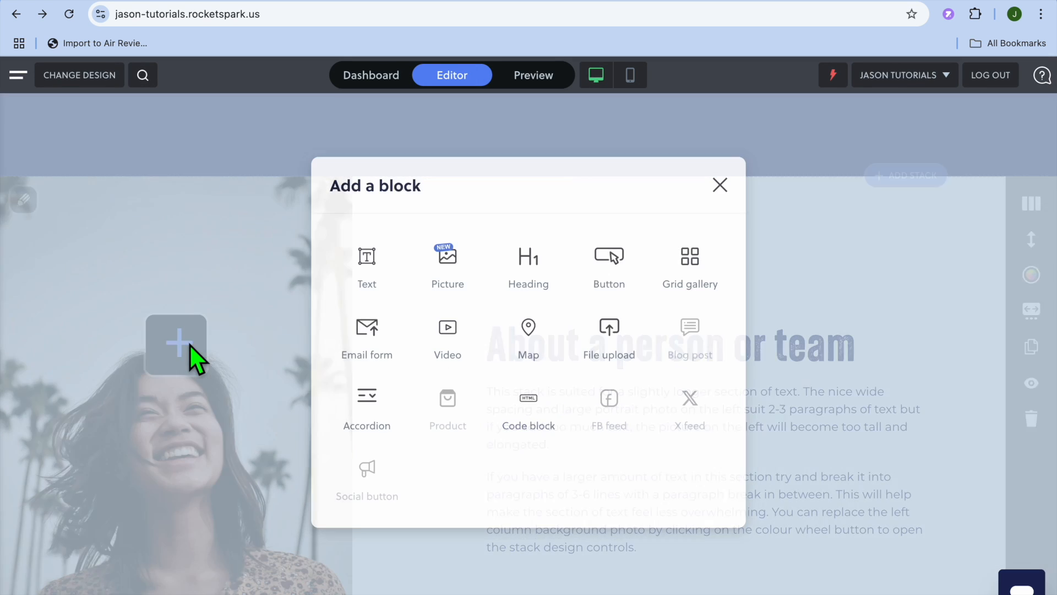
left_click(720, 186)
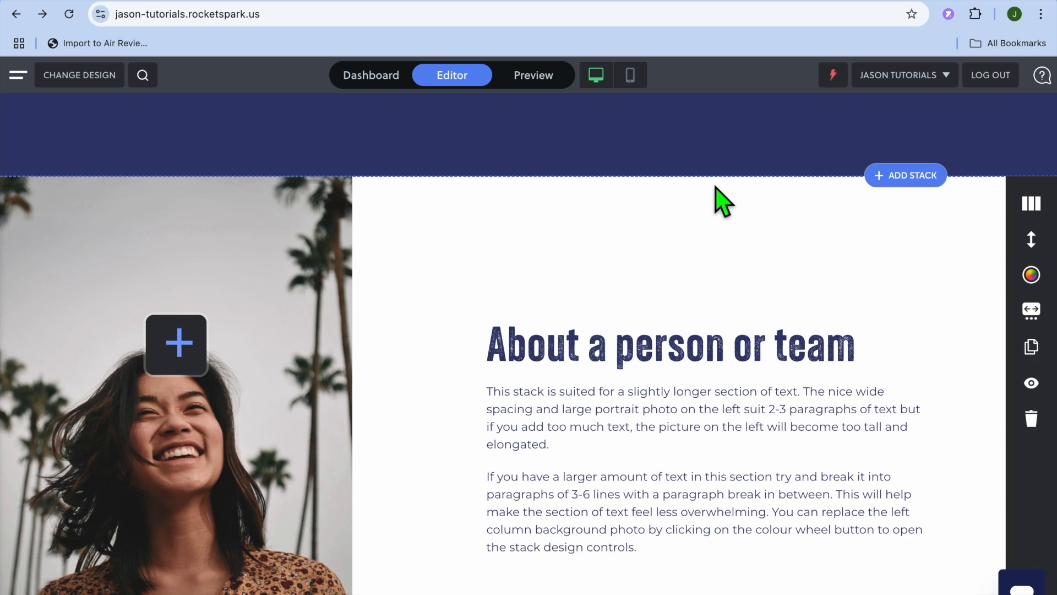
scroll(257, 378, "down", 1)
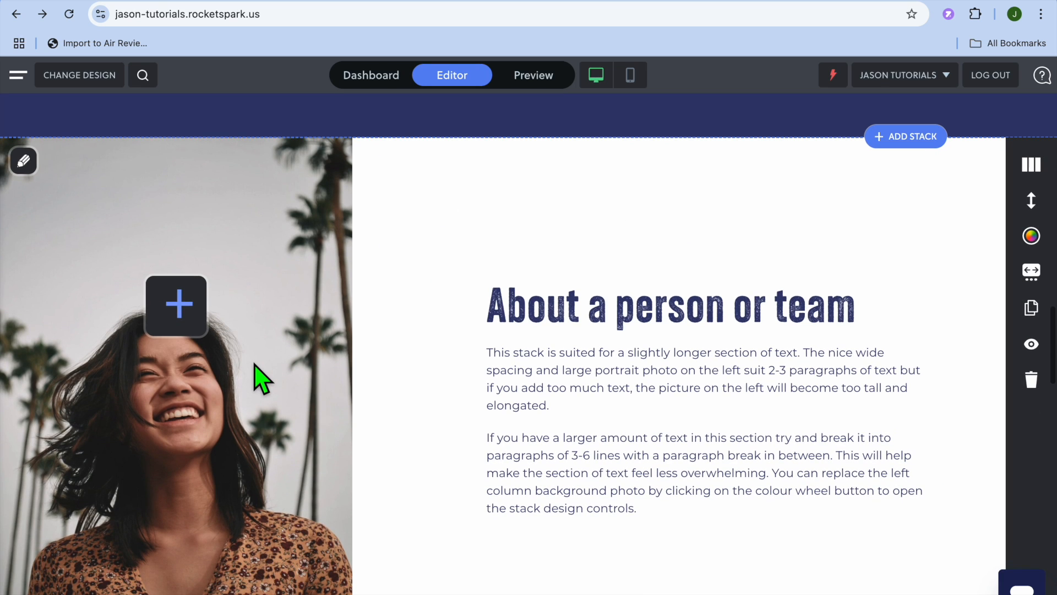
left_click(24, 163)
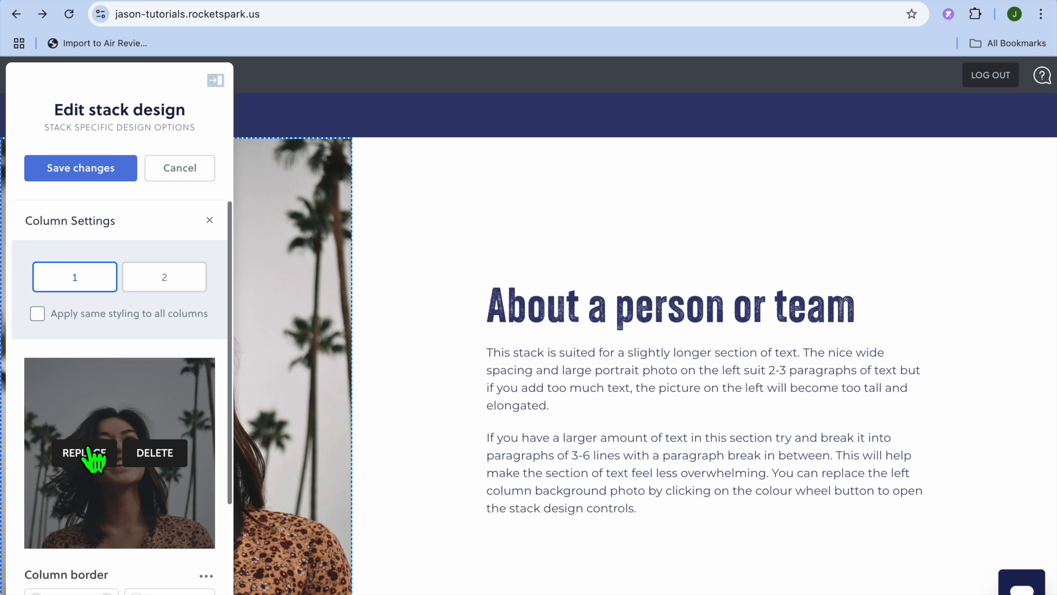
left_click(181, 170)
Browse the dashboard's Forms, Social Media and Store sections, then return to the dashboard home
scroll(349, 378, "down", 15)
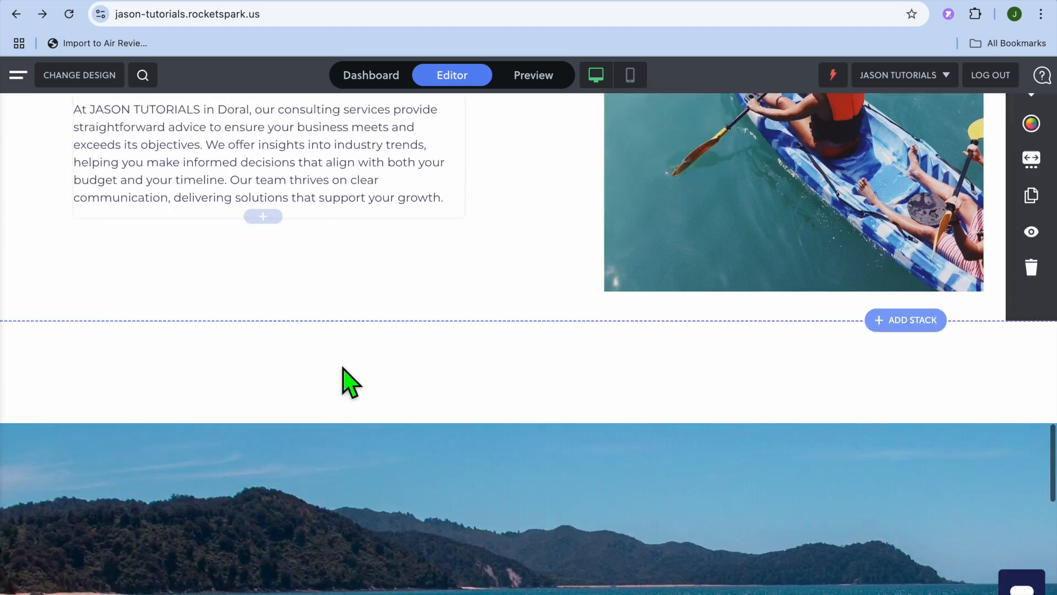
scroll(342, 368, "up", 5)
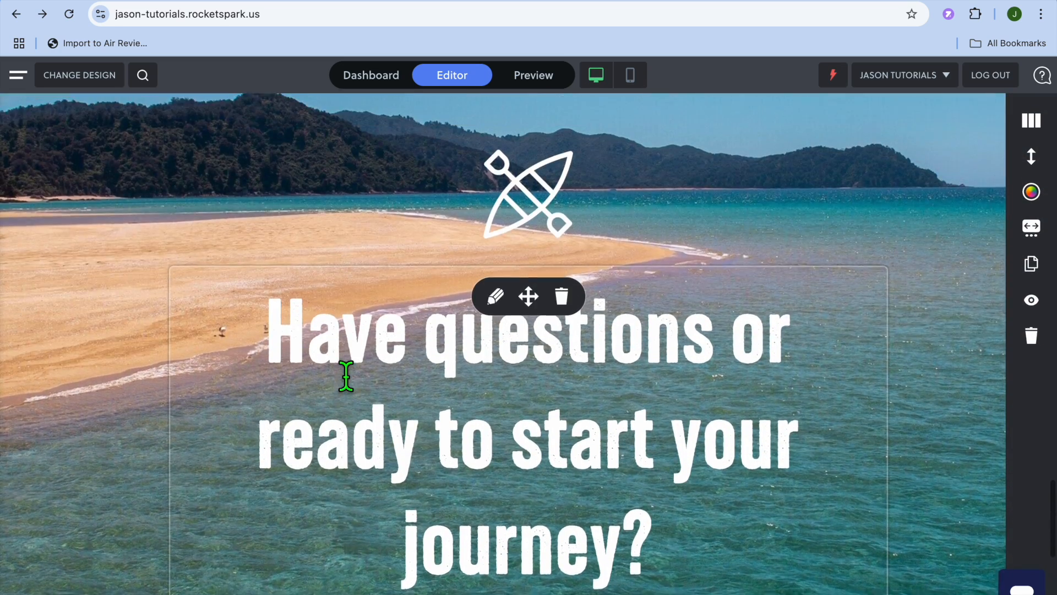
scroll(346, 376, "up", 5)
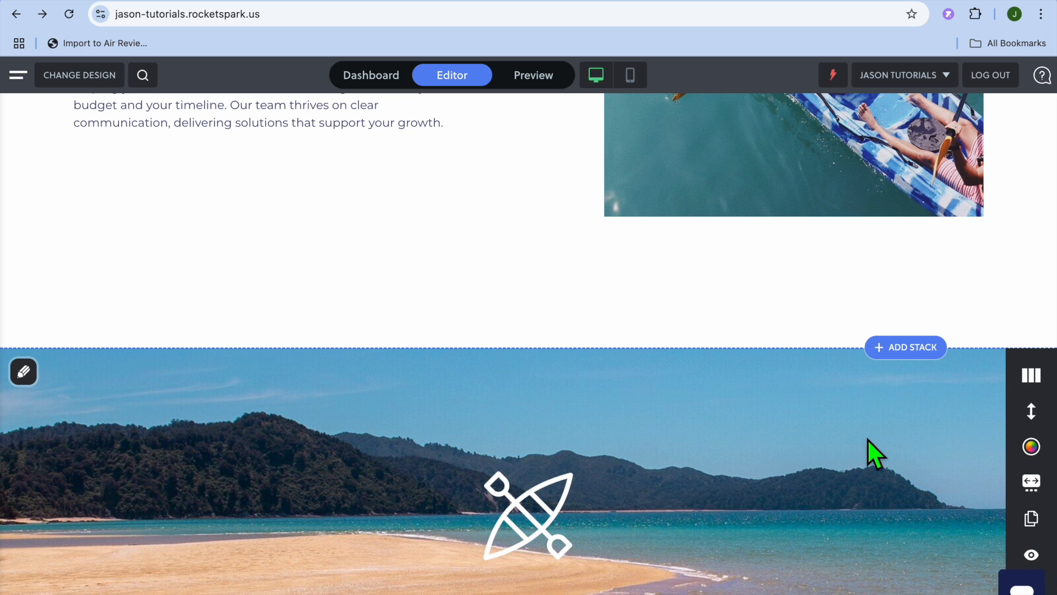
left_click(19, 76)
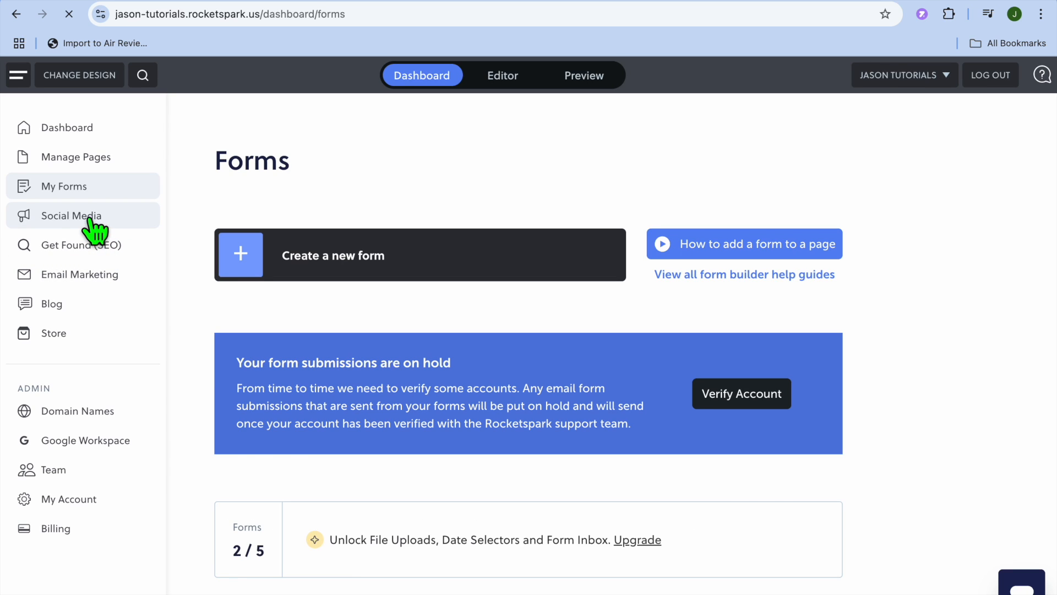
left_click(90, 221)
scroll(286, 349, "down", 3)
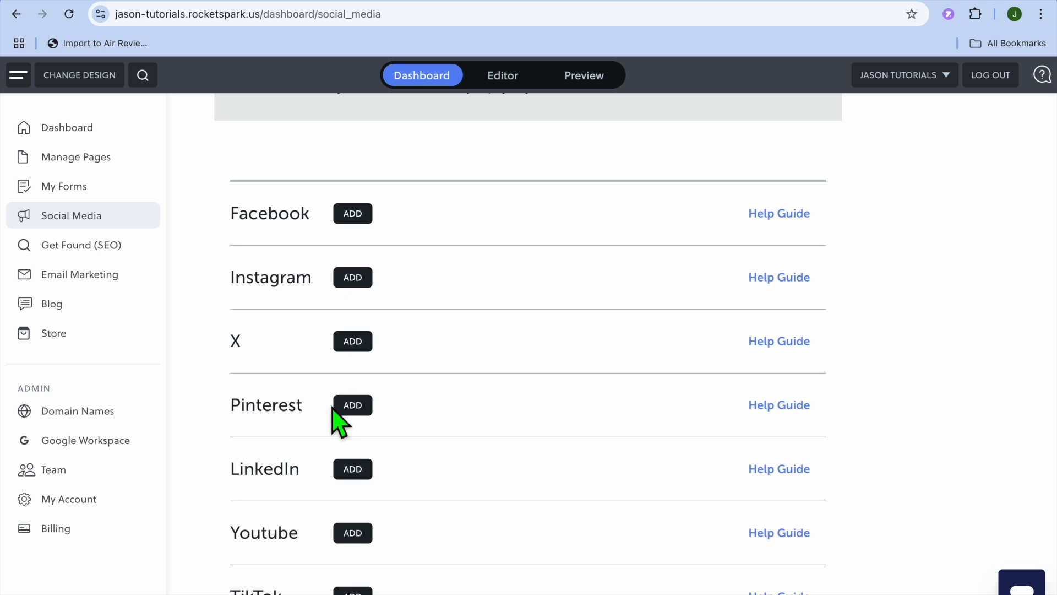
left_click(77, 334)
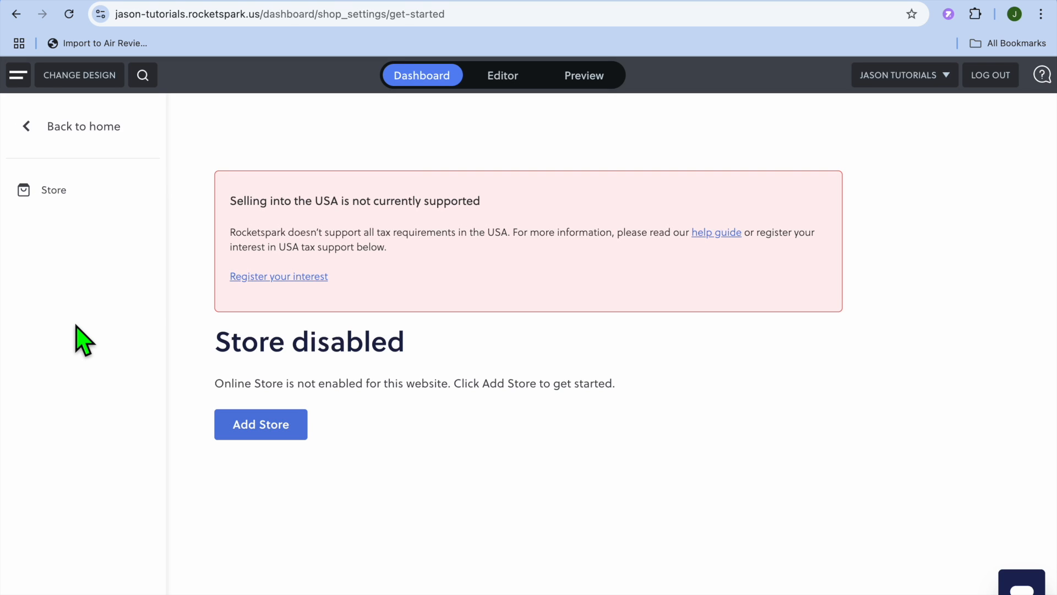
left_click(34, 127)
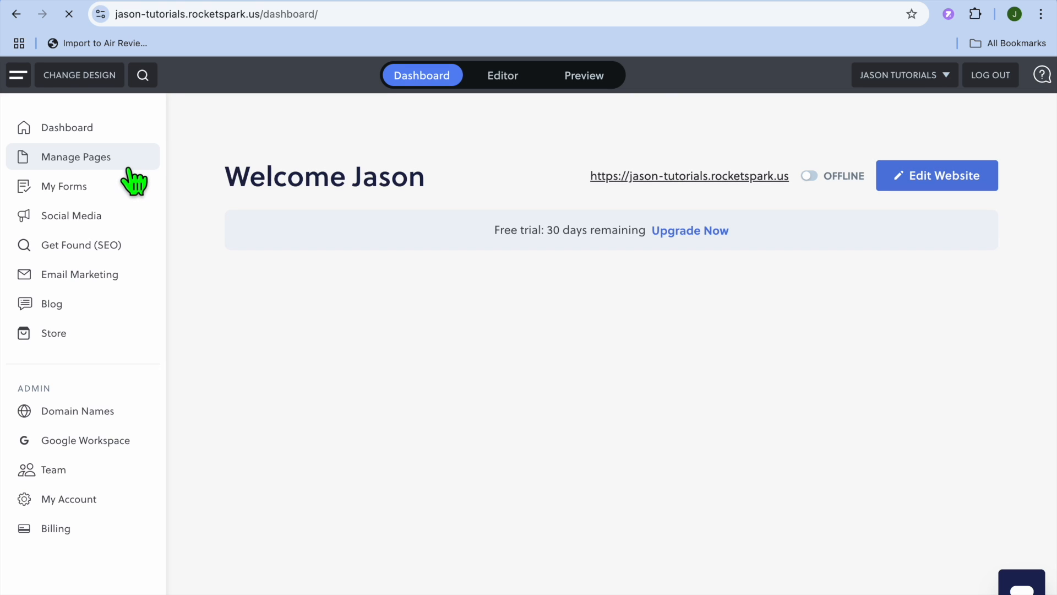
Switch the website from offline to online and confirm setting it online
left_click(810, 176)
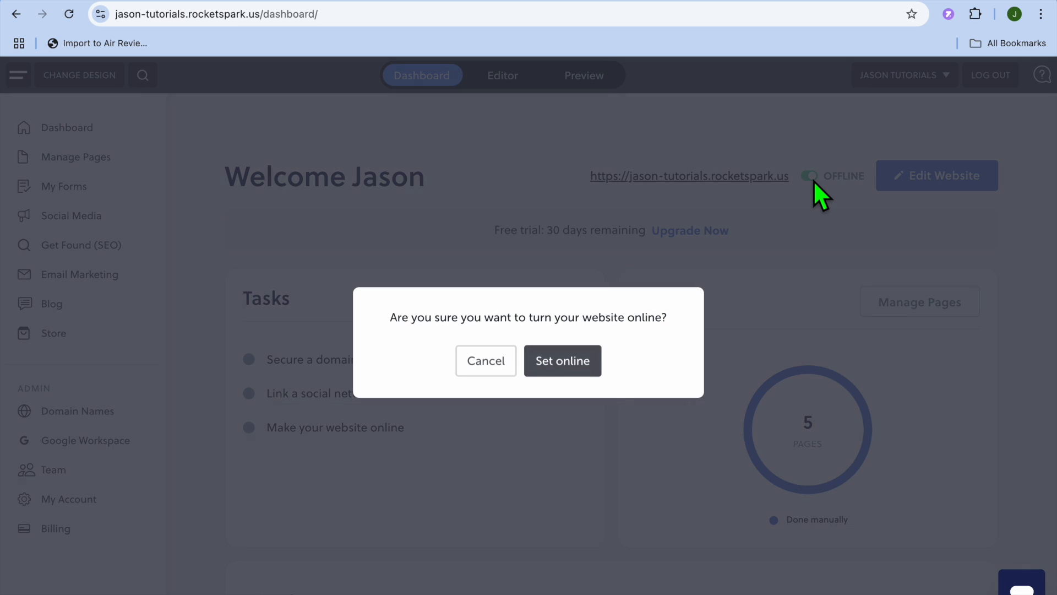
left_click(581, 362)
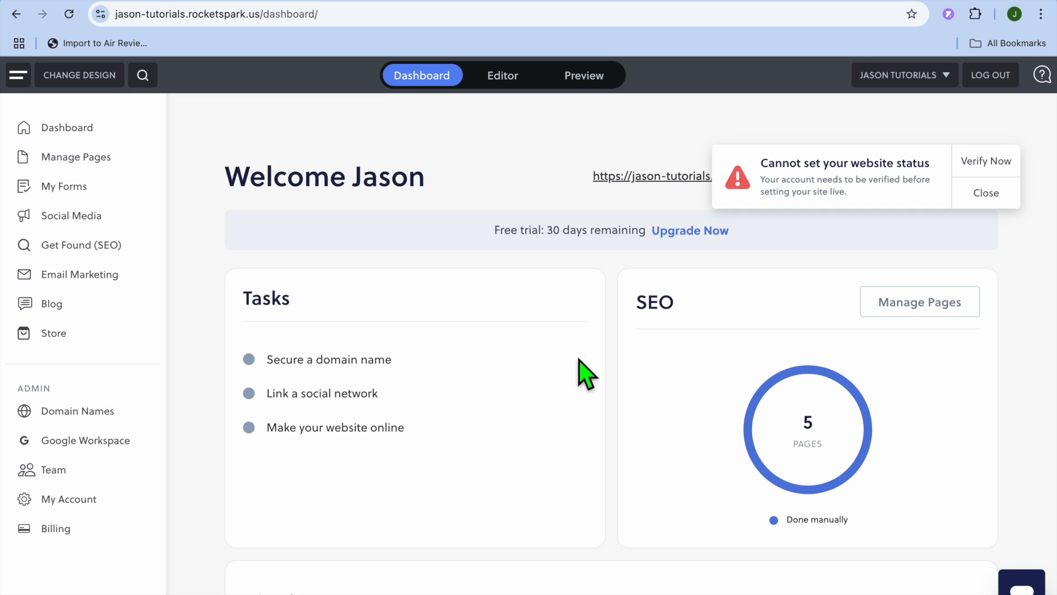
Open the account verification contact form and browse its help topic list, then close the support tab
left_click(985, 162)
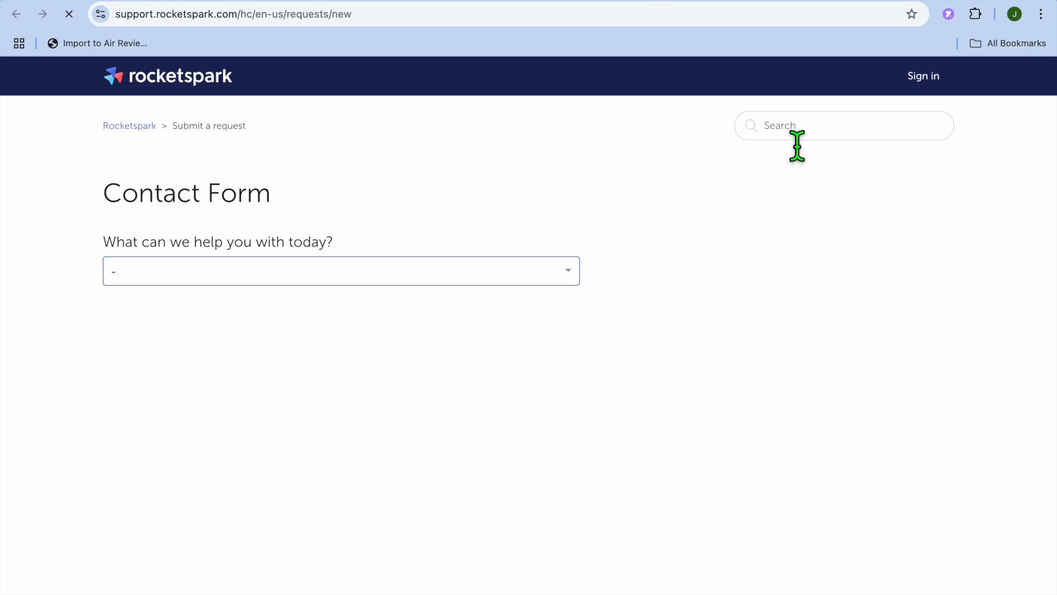
left_click(563, 271)
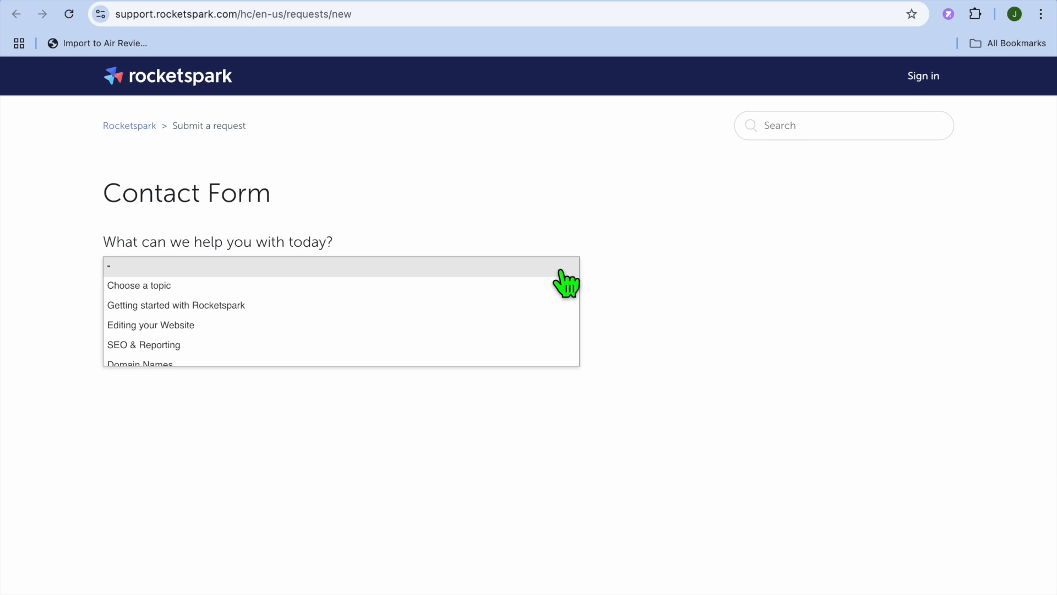
scroll(543, 345, "down", 5)
scroll(544, 346, "up", 4)
scroll(544, 346, "up", 2)
left_click(632, 283)
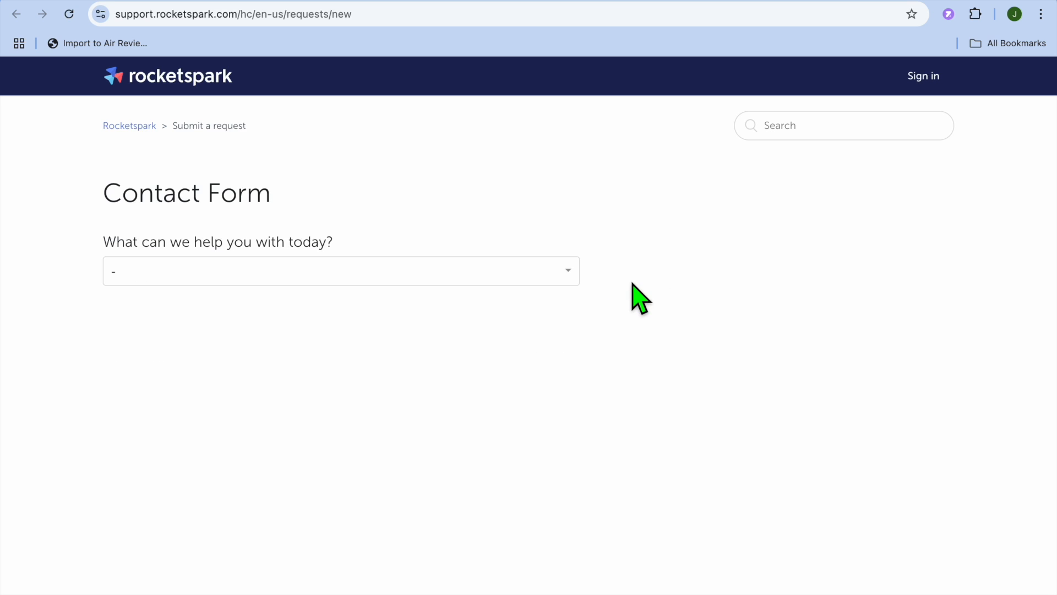
left_click(536, 273)
scroll(528, 347, "down", 1)
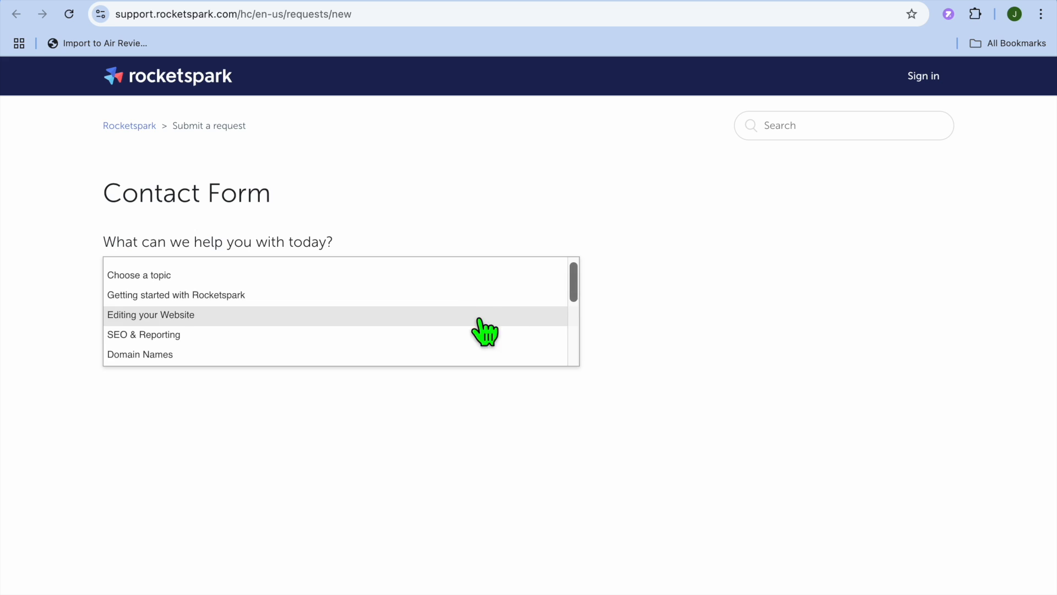
left_click(725, 3)
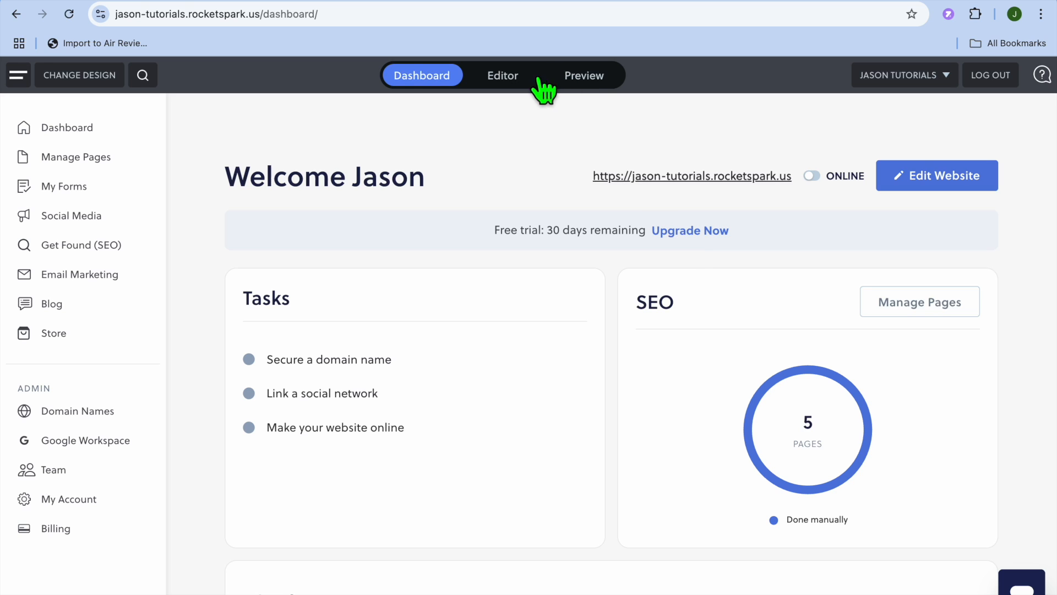
Return to the editor and preview the website
left_click(501, 80)
left_click(599, 77)
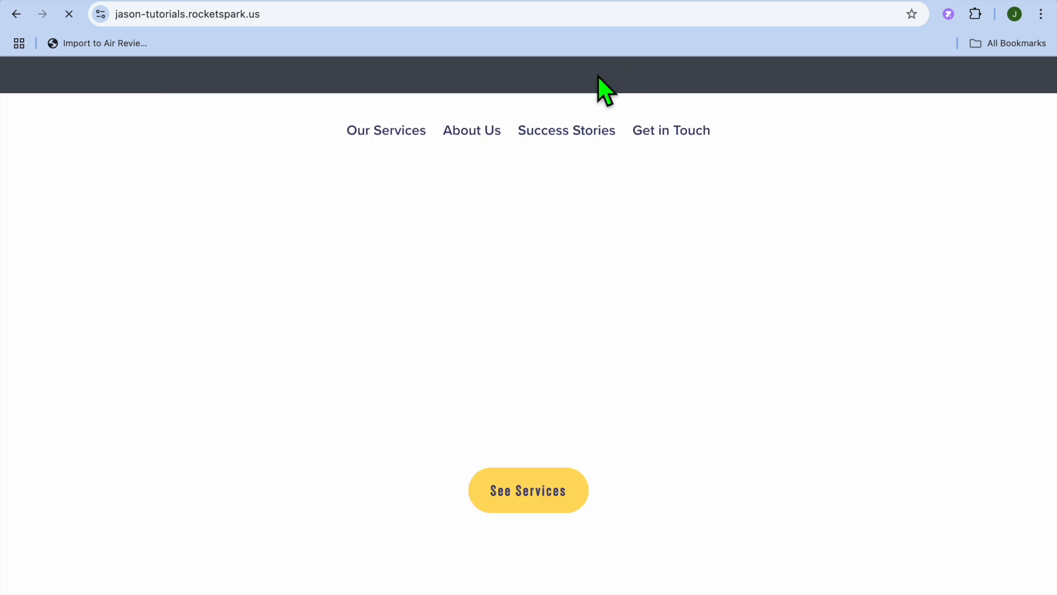